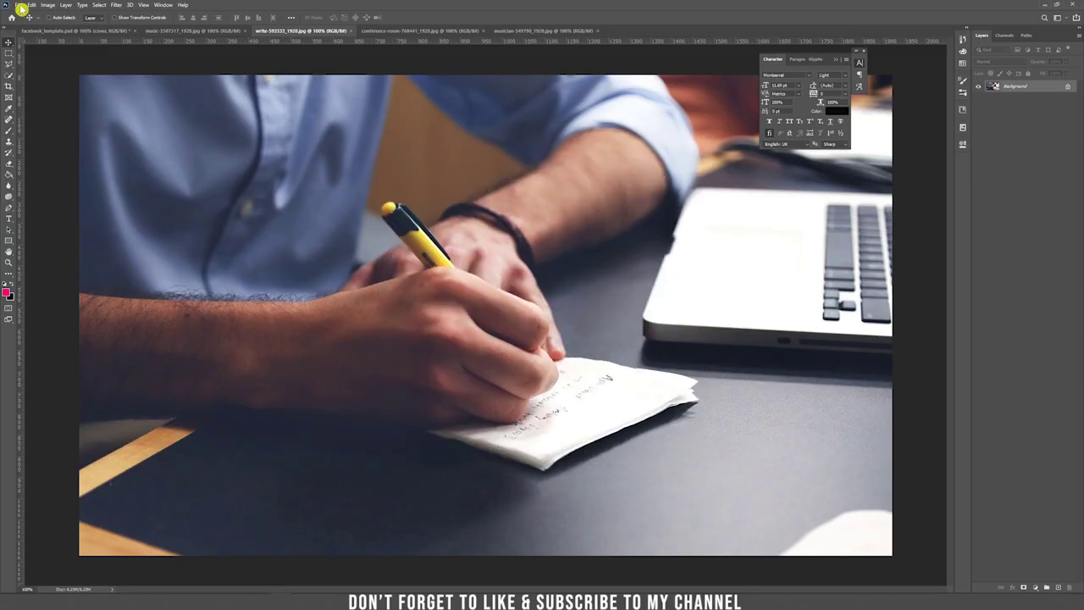
# Create a new blank white document 851 × 315 pixels in size
pyautogui.click(34, 13)
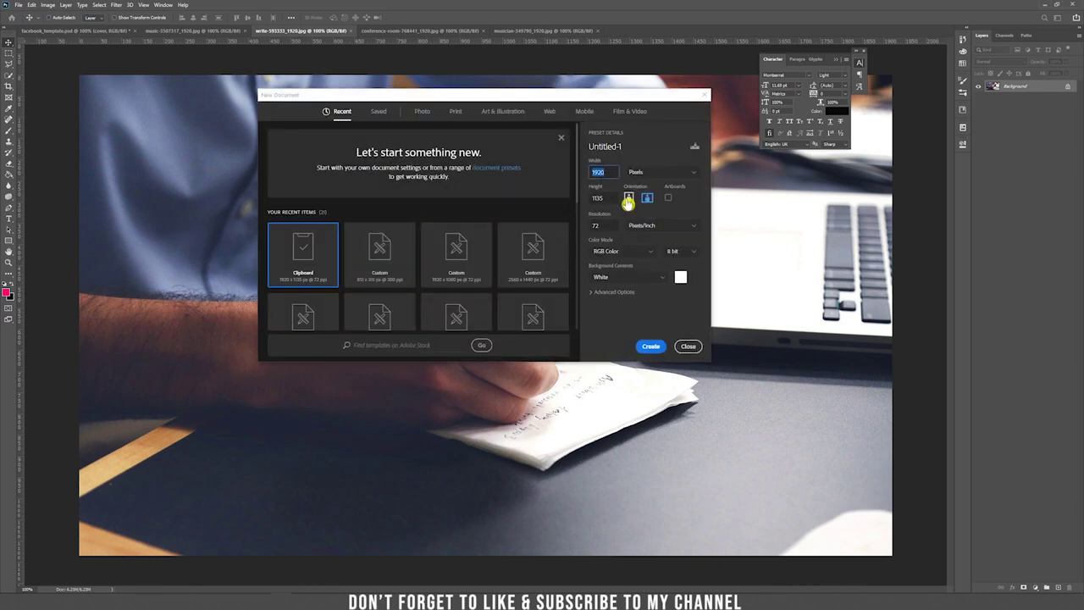
pyautogui.write('851')
pyautogui.press('Tab')
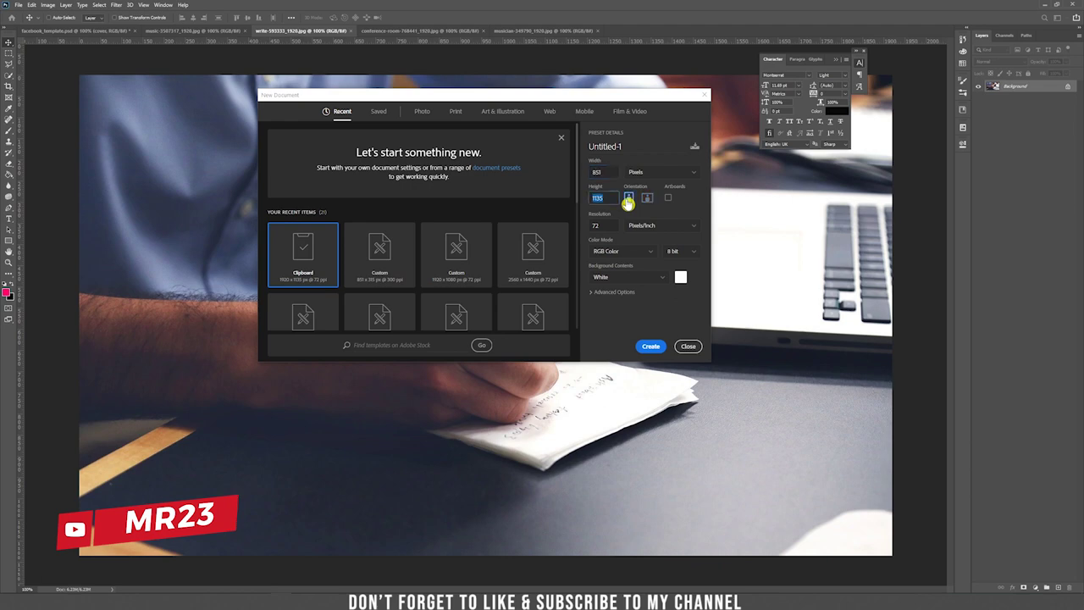
pyautogui.write('315')
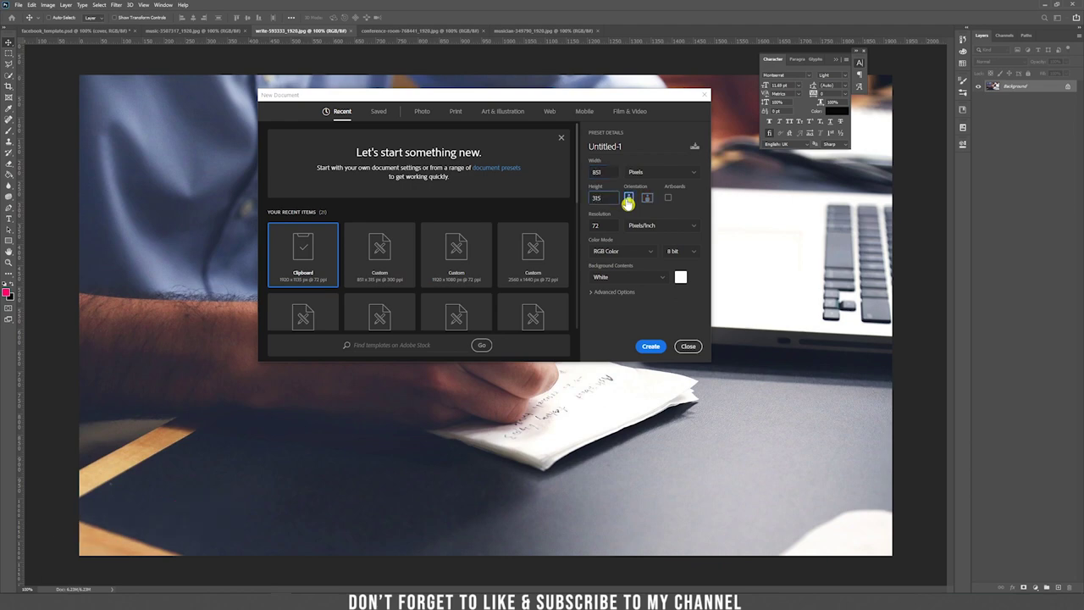
pyautogui.press('Tab')
pyautogui.click(650, 346)
pyautogui.click(651, 347)
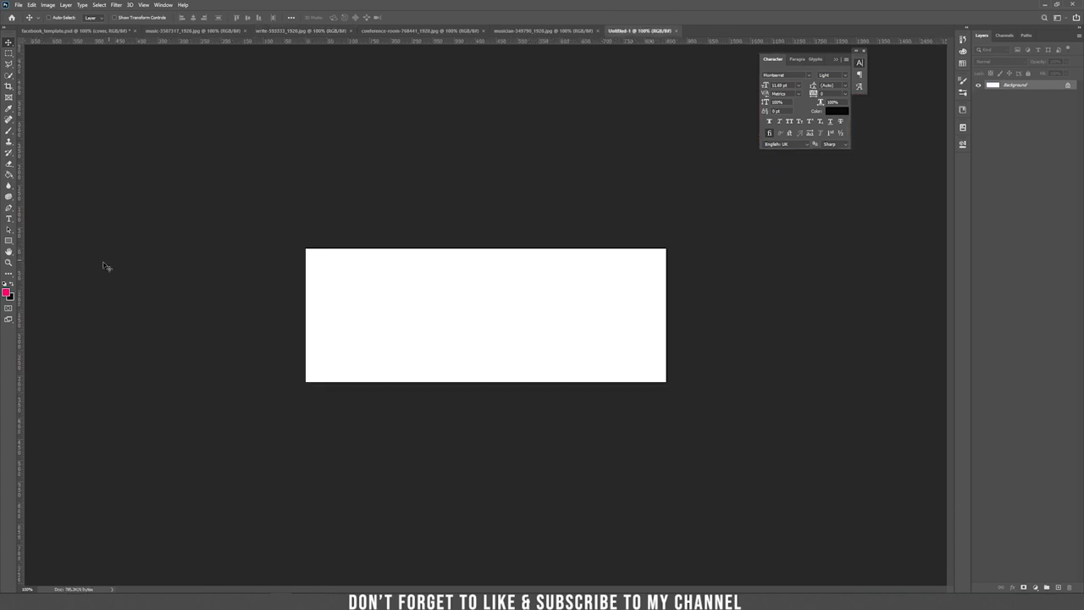
# Draw a rectangle shape covering the left part of the banner
pyautogui.click(11, 243)
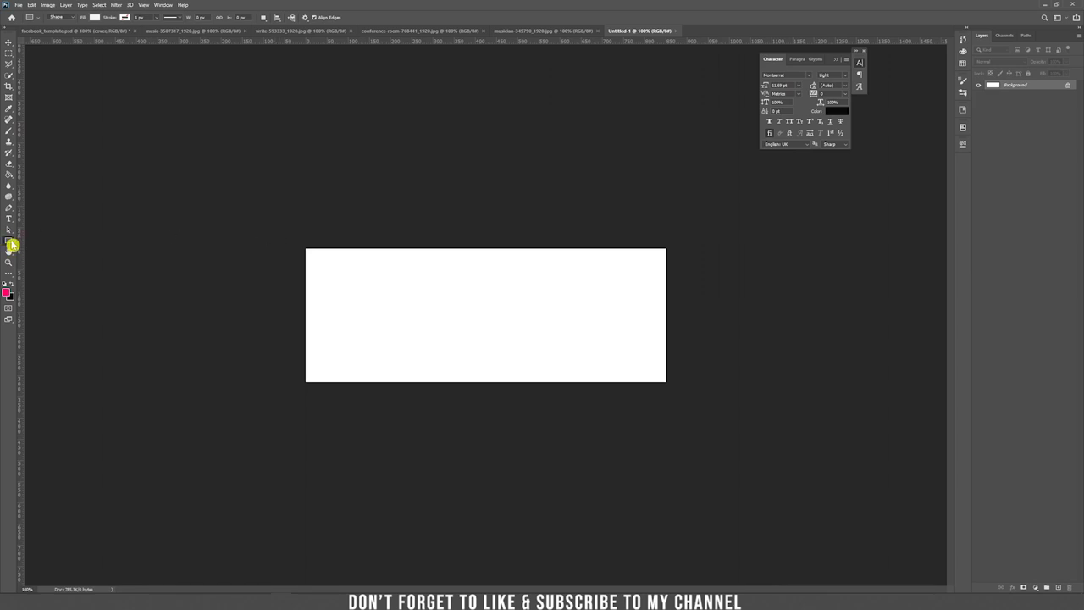
pyautogui.moveTo(283, 241); pyautogui.dragTo(452, 392)
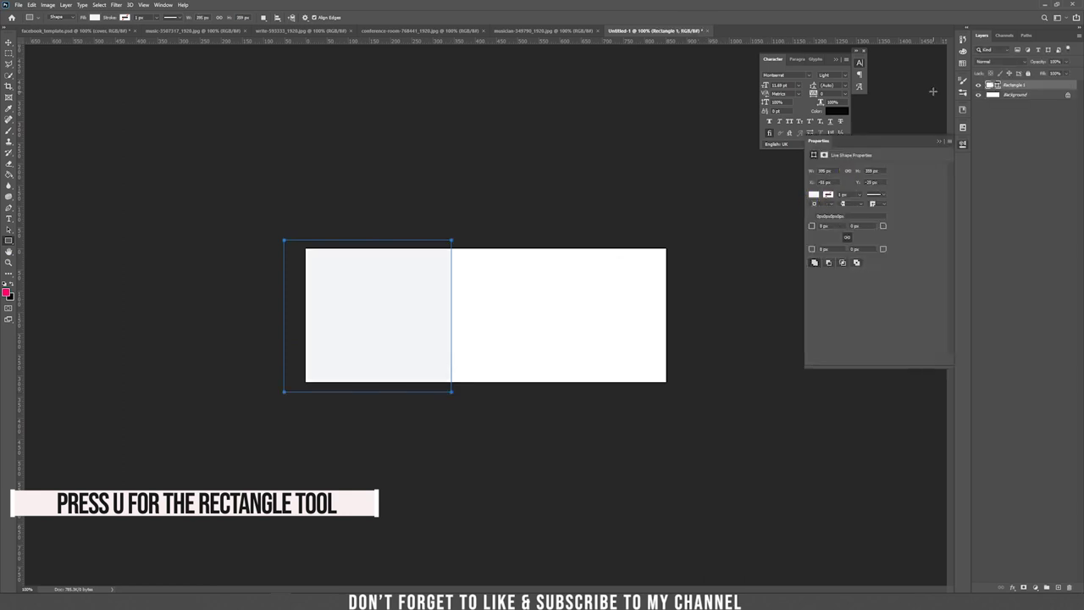
pyautogui.click(94, 16)
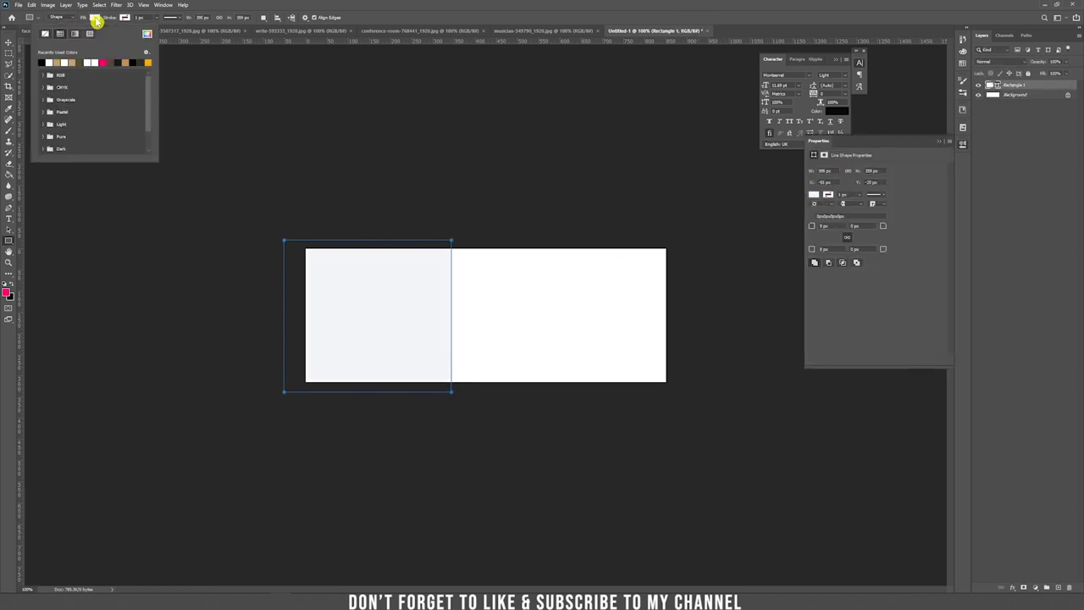
pyautogui.press('Escape')
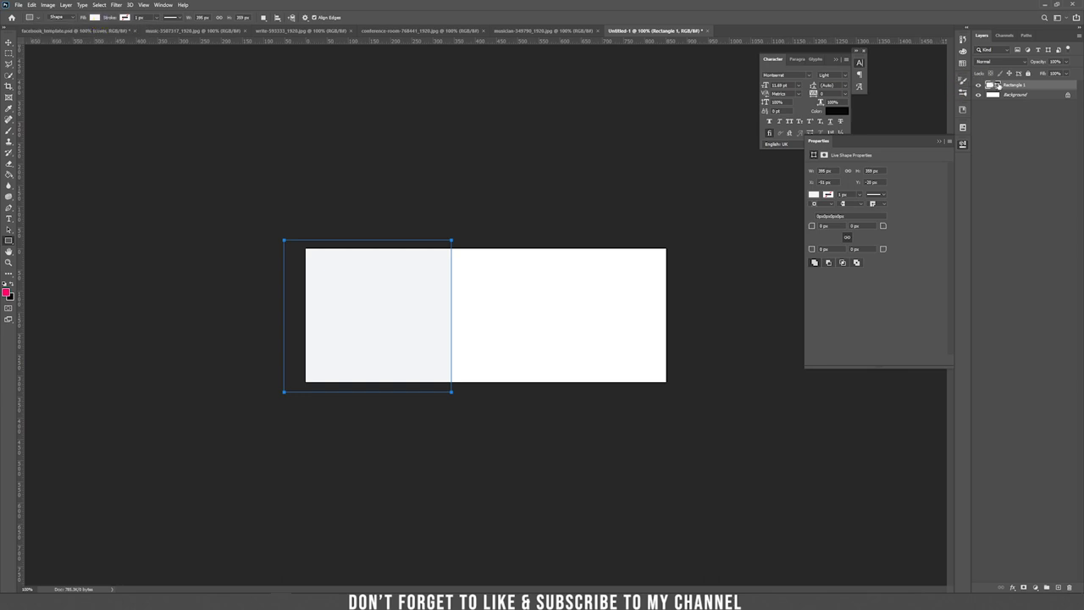
# Fill the rectangle with greyish brown #7A725F
pyautogui.doubleClick(990, 87)
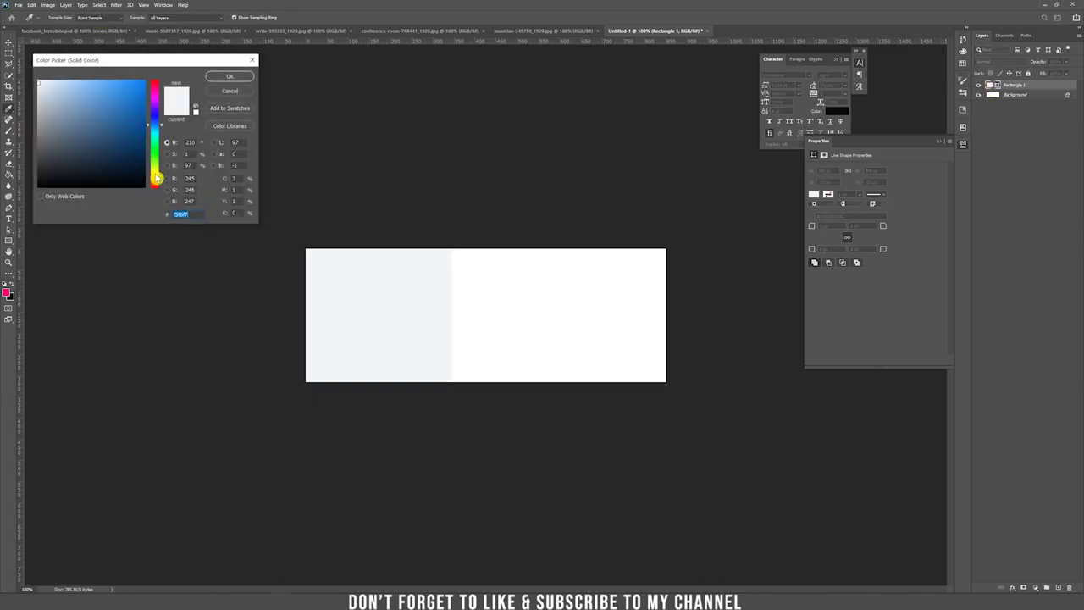
pyautogui.click(155, 176)
pyautogui.moveTo(142, 144)
pyautogui.mouseDown()
pyautogui.moveTo(99, 151)
pyautogui.moveTo(61, 136)
pyautogui.mouseUp()
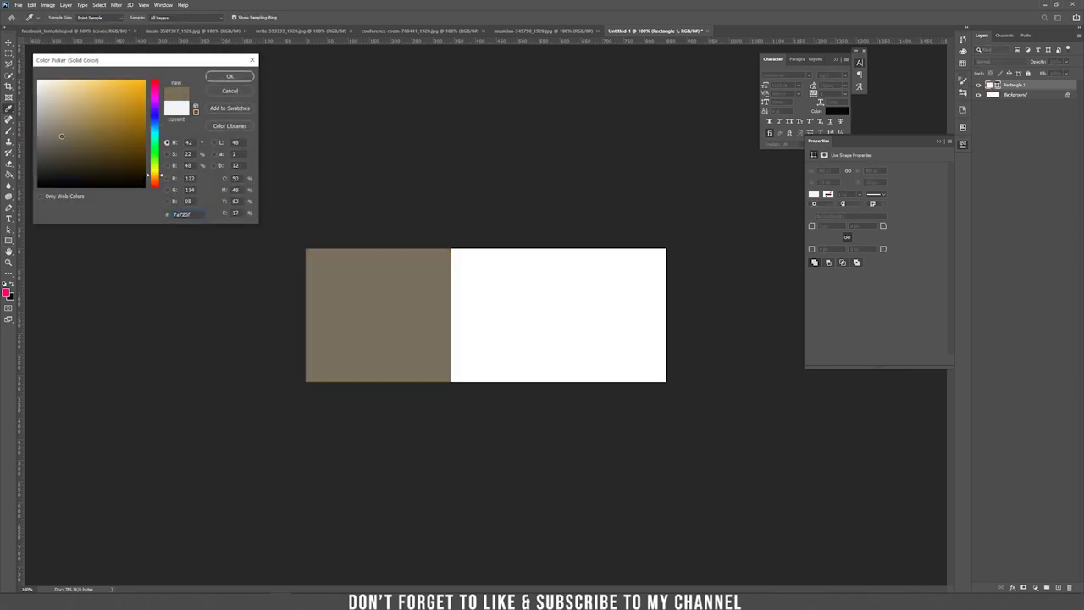
pyautogui.click(230, 76)
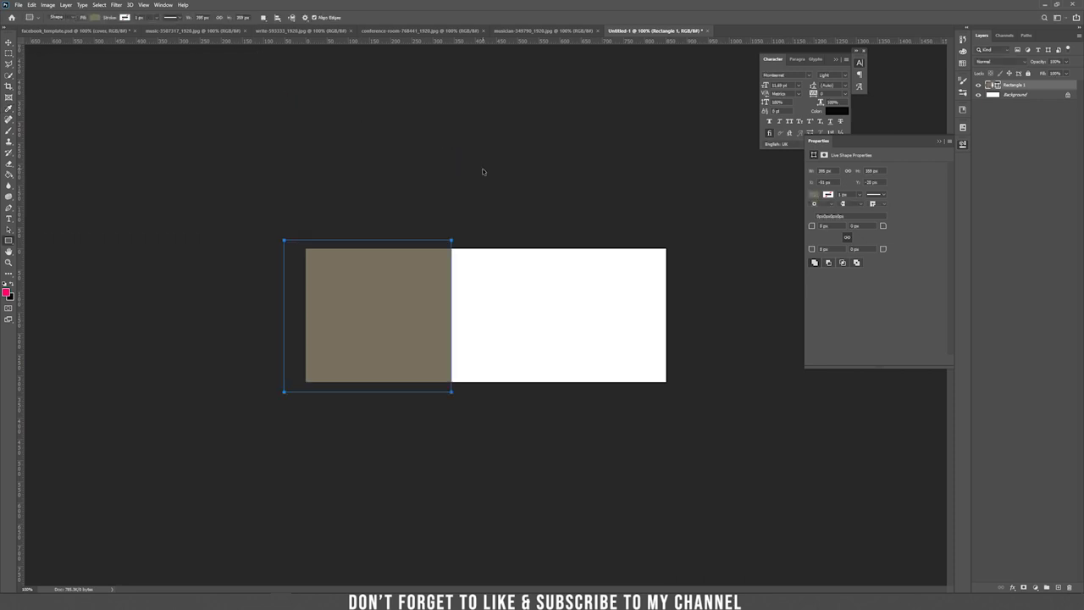
pyautogui.hotkey('ctrl', '+')
pyautogui.click(950, 142)
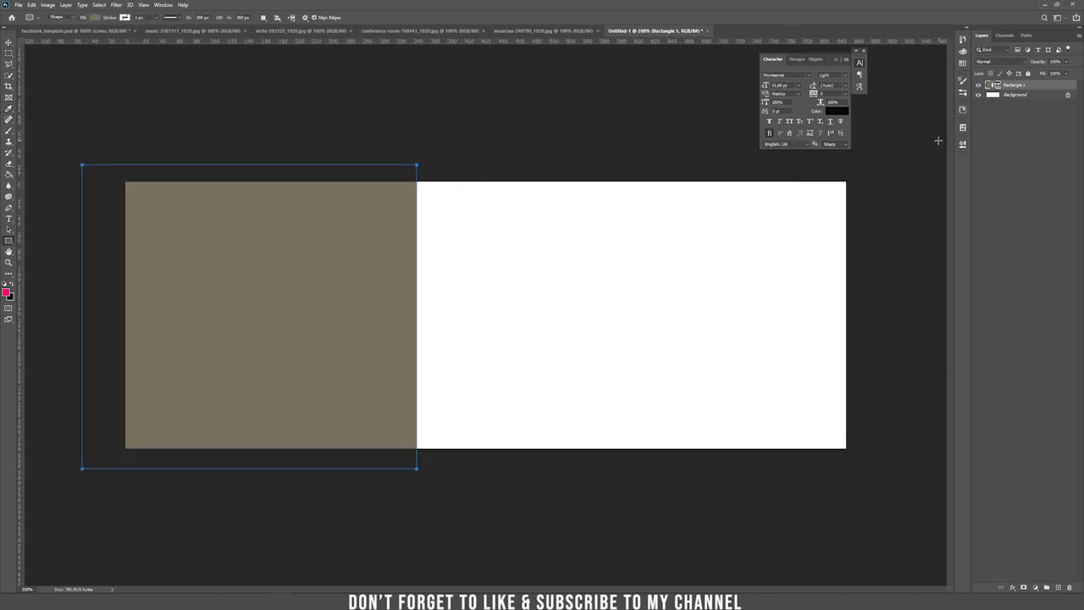
# Add a new layer and place a horizontal guide at the banner's vertical centre
pyautogui.click(1056, 588)
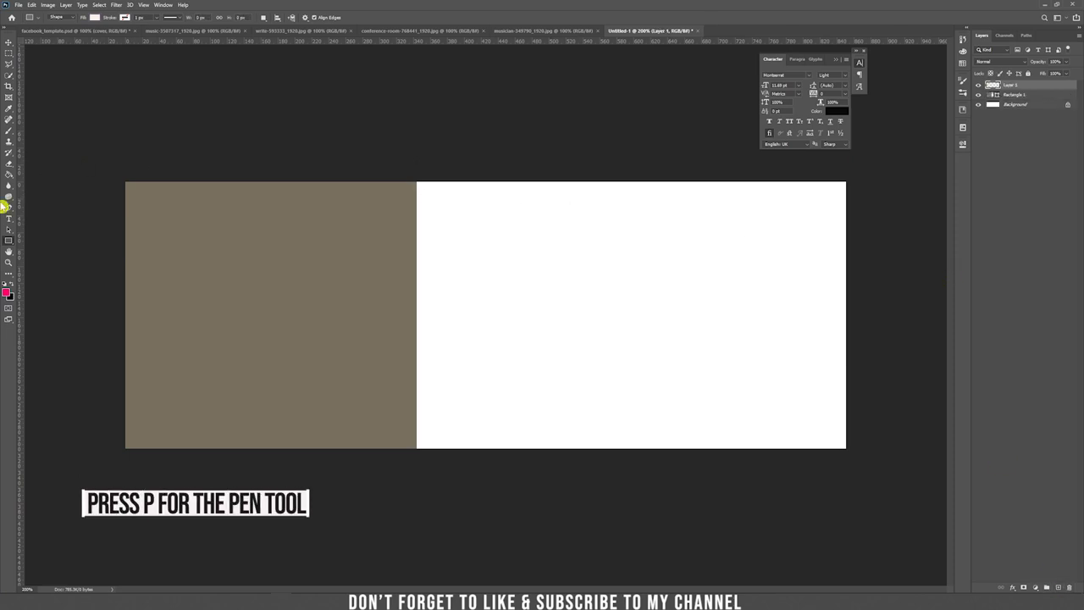
pyautogui.press('p')
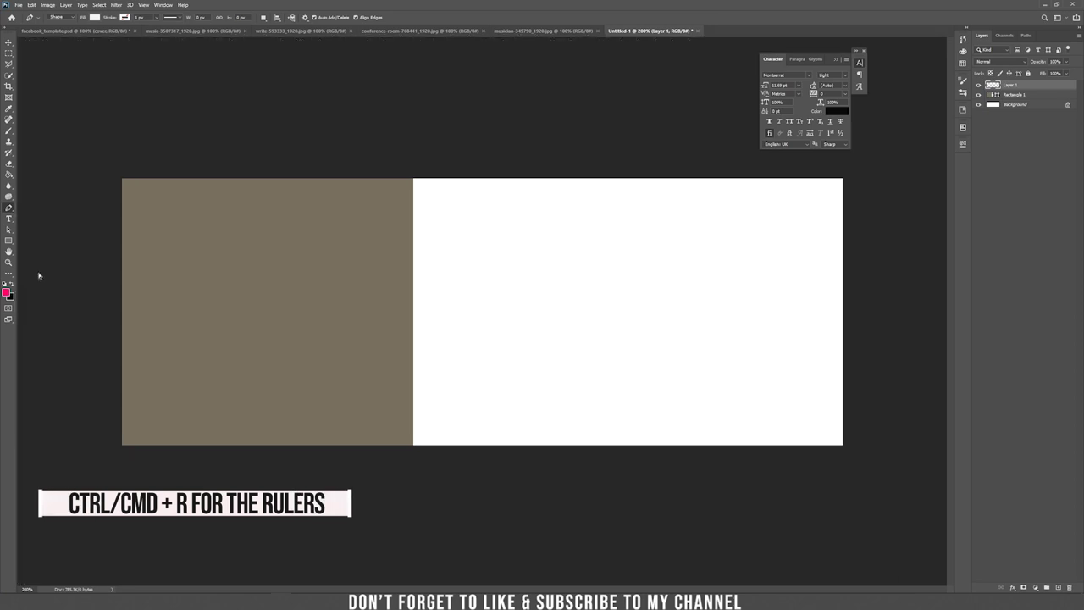
pyautogui.moveTo(347, 42); pyautogui.dragTo(406, 316)
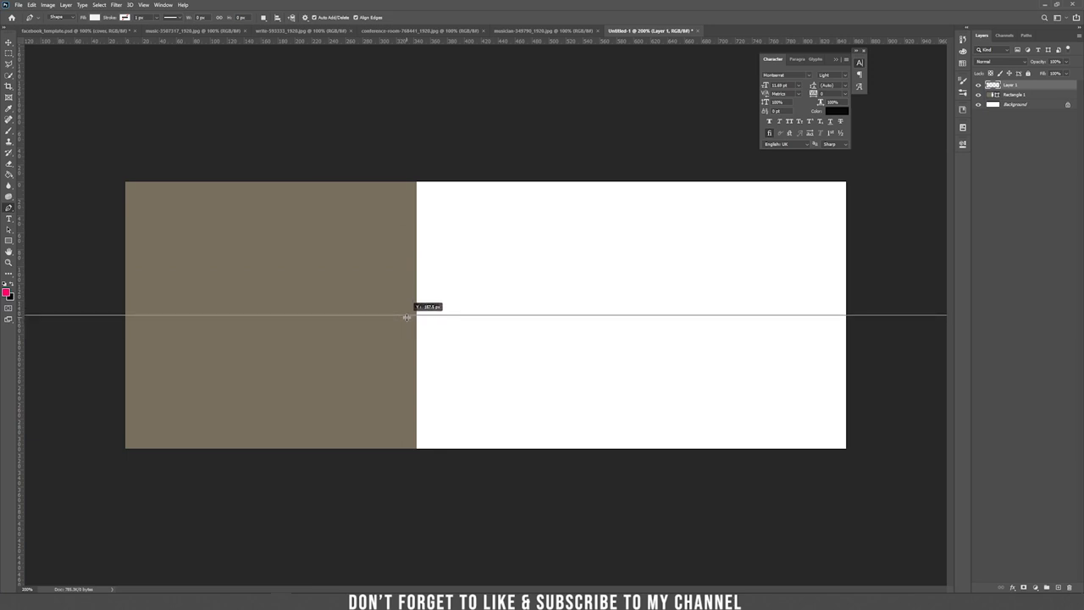
pyautogui.moveTo(407, 317); pyautogui.dragTo(407, 316)
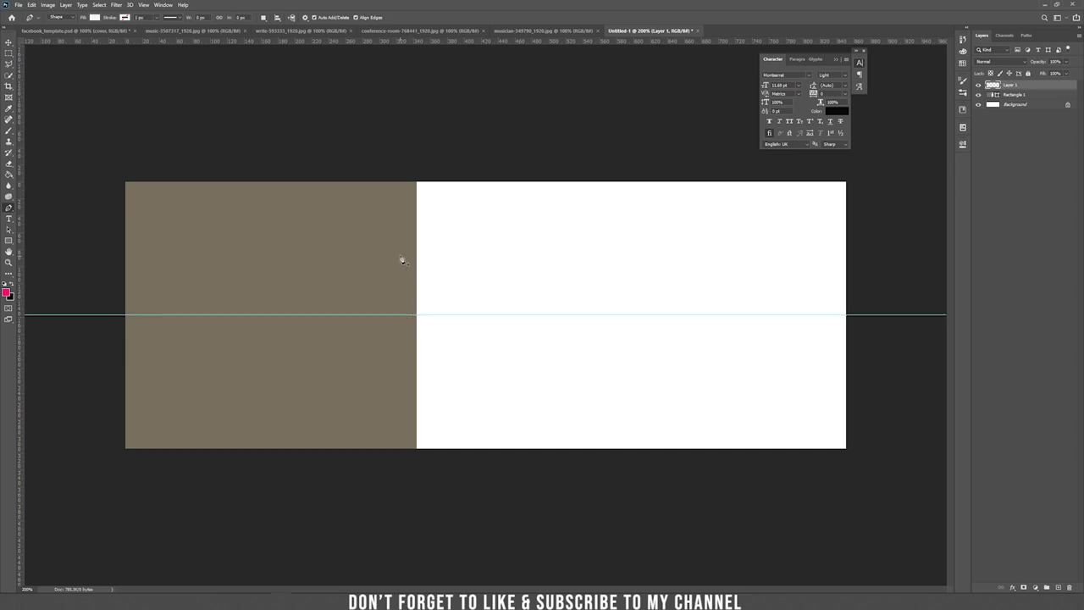
pyautogui.click(416, 182)
# Trace a closed pointed shape with its tip on the centre guide, reaching the banner's right corners
pyautogui.click(287, 316)
pyautogui.click(416, 449)
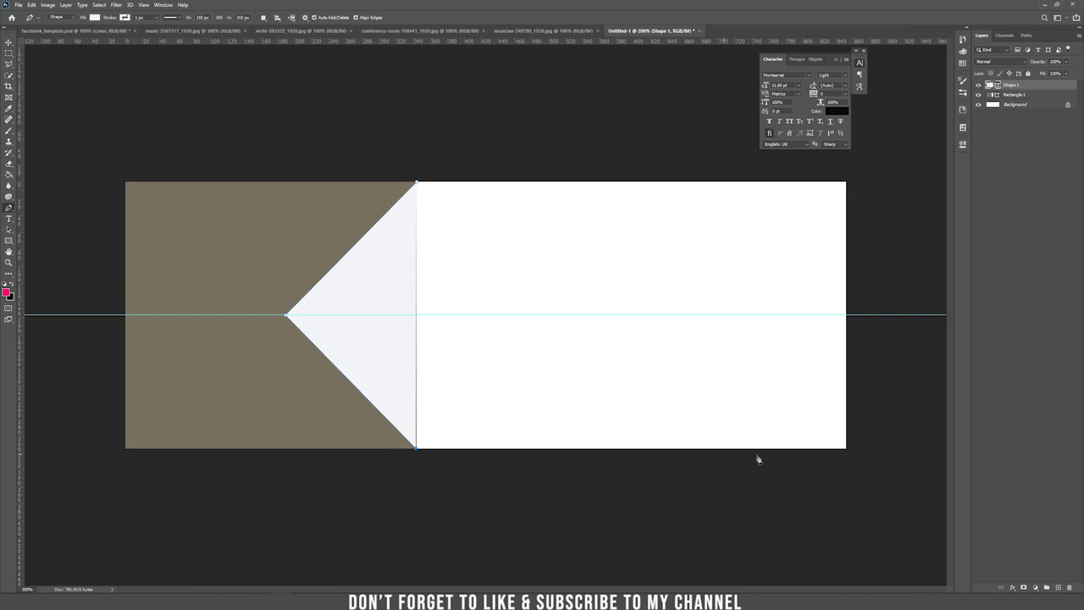
pyautogui.hotkey('ctrl', 'z')
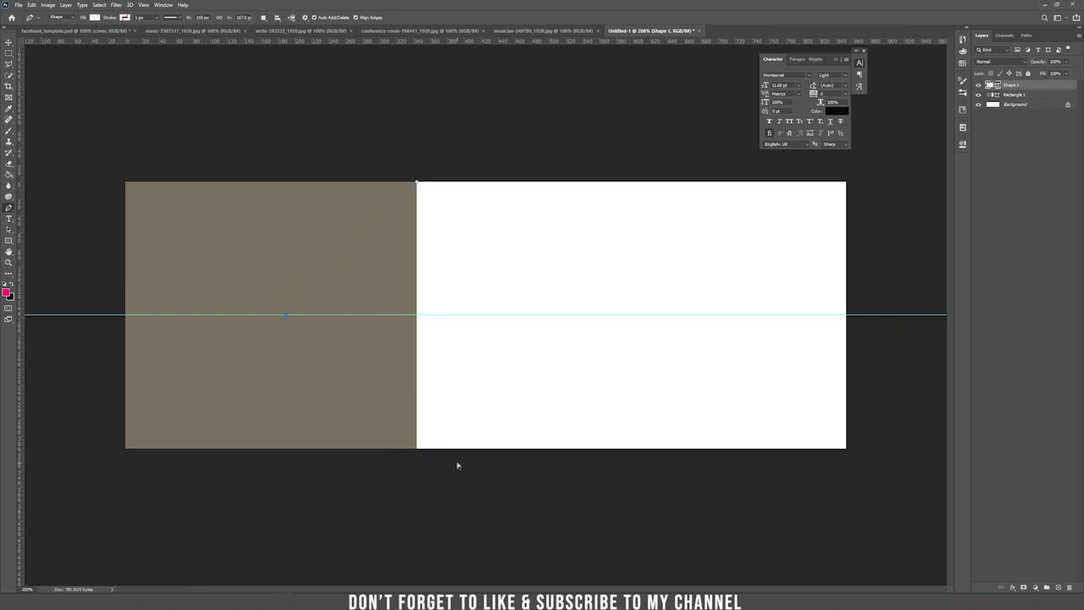
pyautogui.hotkey('ctrl', '+')
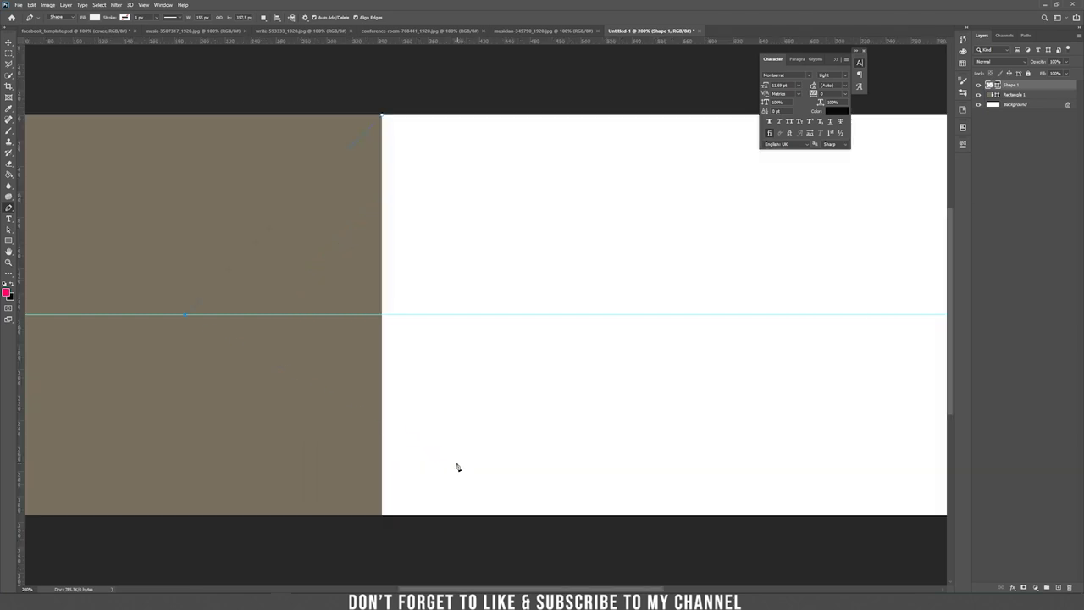
pyautogui.click(382, 516)
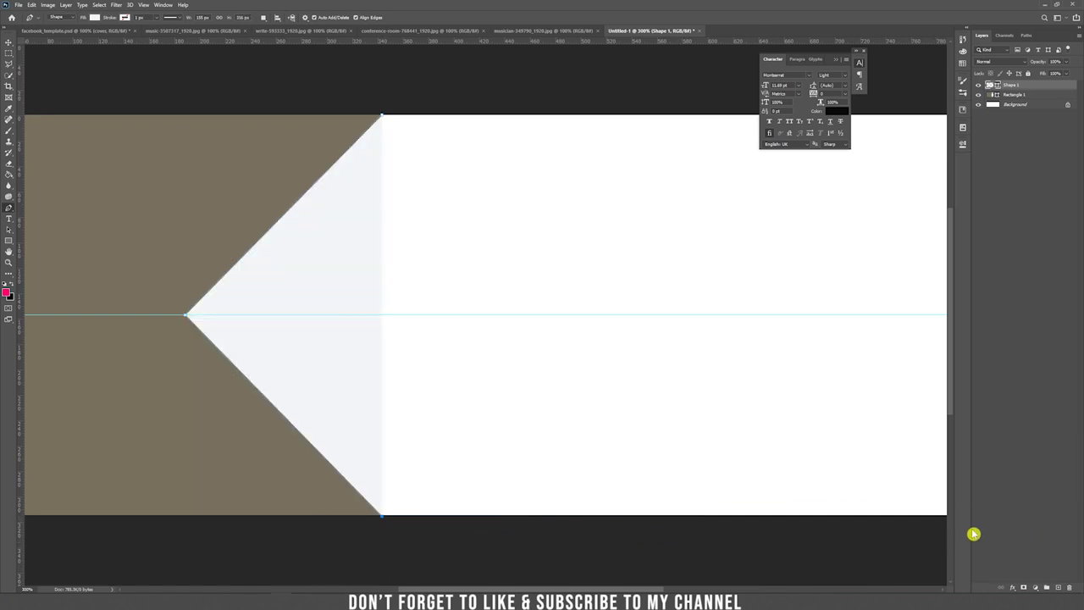
pyautogui.hotkey('ctrl', '-')
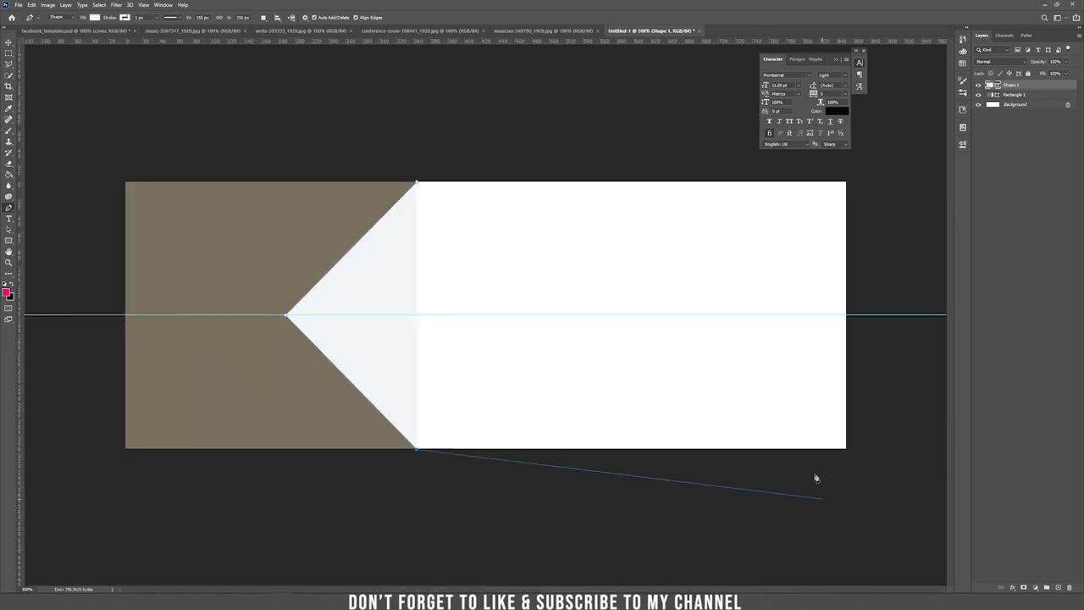
pyautogui.click(852, 449)
pyautogui.click(852, 179)
pyautogui.click(418, 183)
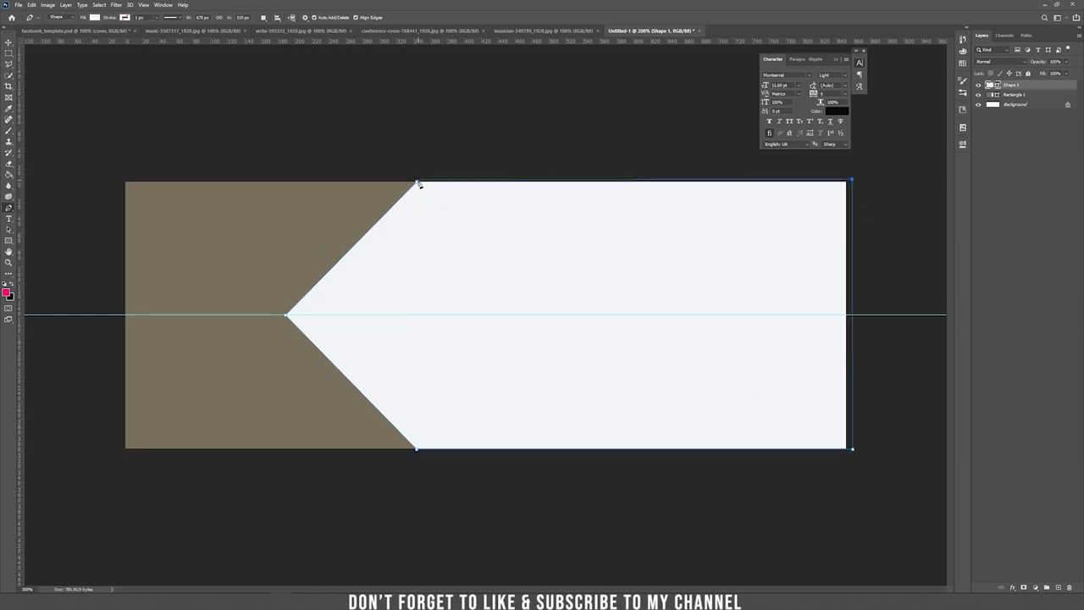
pyautogui.click(842, 62)
# Duplicate Shape 1, recolour the copy with the banner's brown, and shift it right to reveal a white chevron
pyautogui.rightClick(1039, 88)
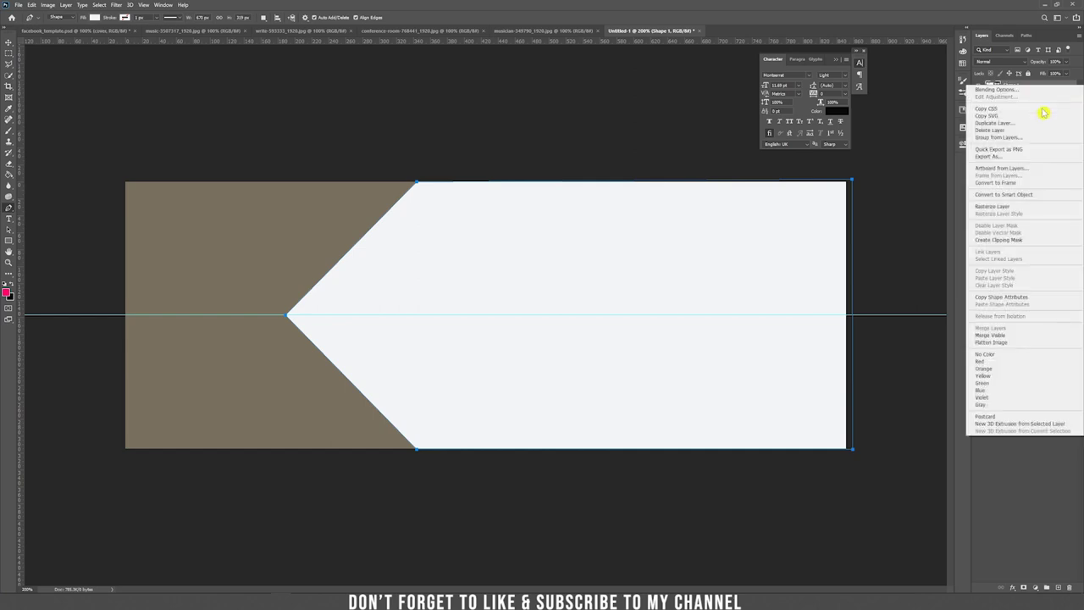
pyautogui.click(1035, 122)
pyautogui.click(475, 129)
pyautogui.press('v')
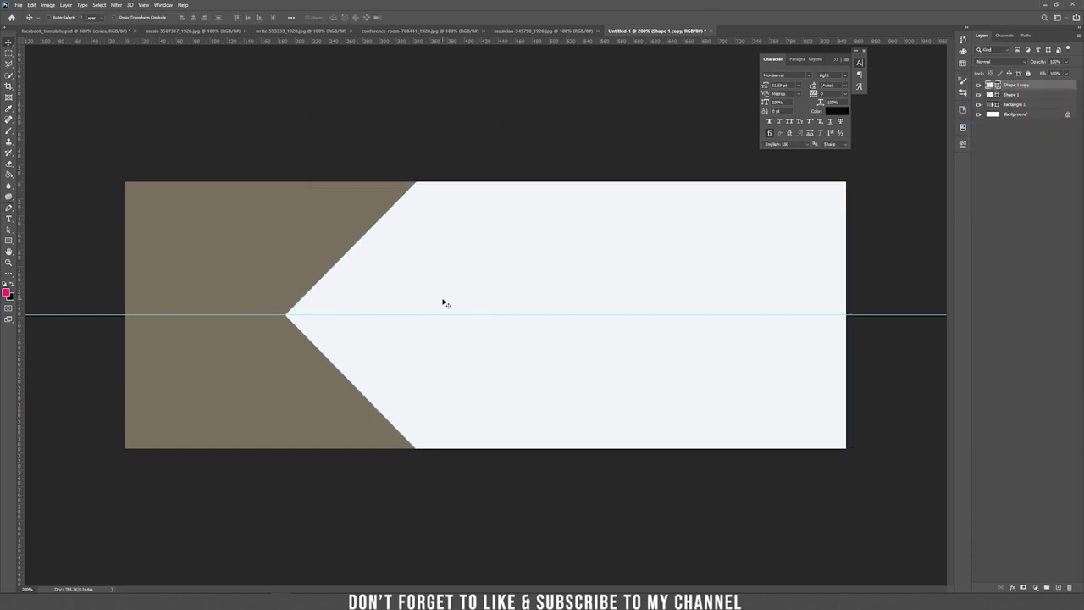
pyautogui.doubleClick(991, 86)
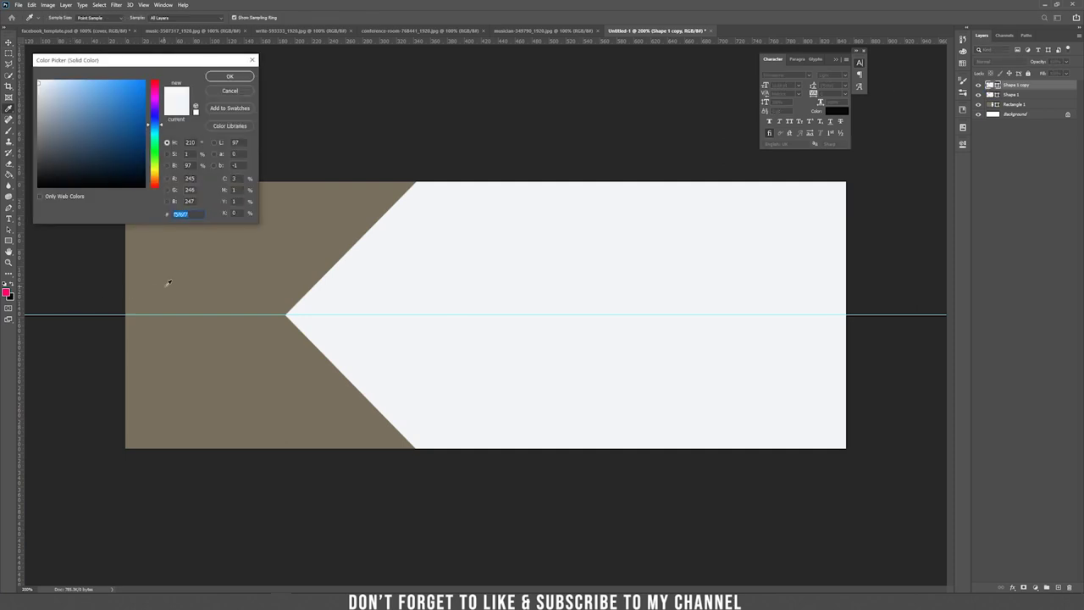
pyautogui.click(164, 285)
pyautogui.click(242, 76)
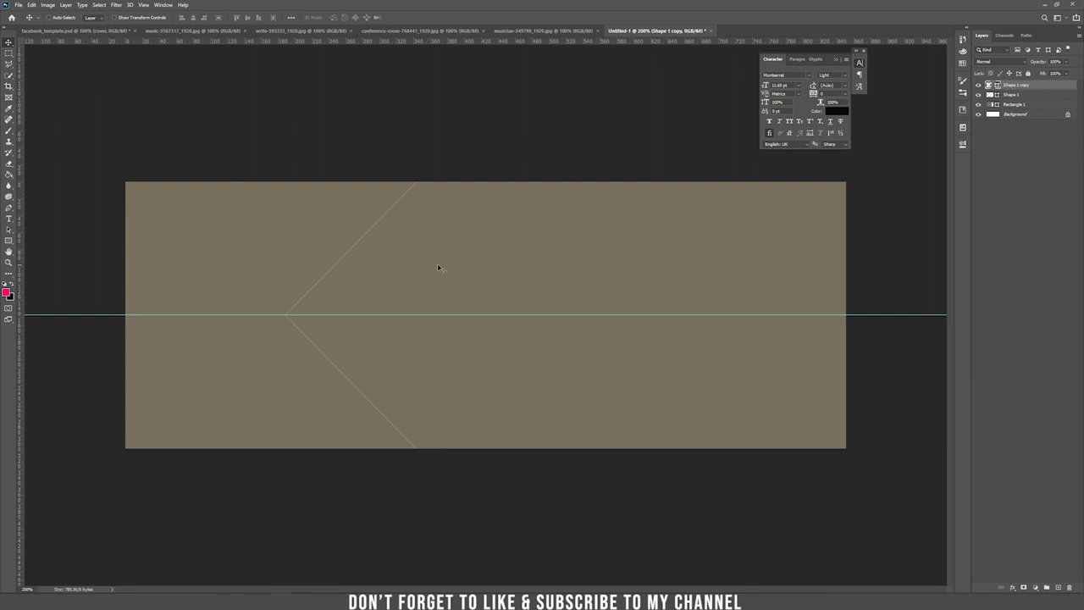
pyautogui.moveTo(426, 263); pyautogui.dragTo(540, 281)
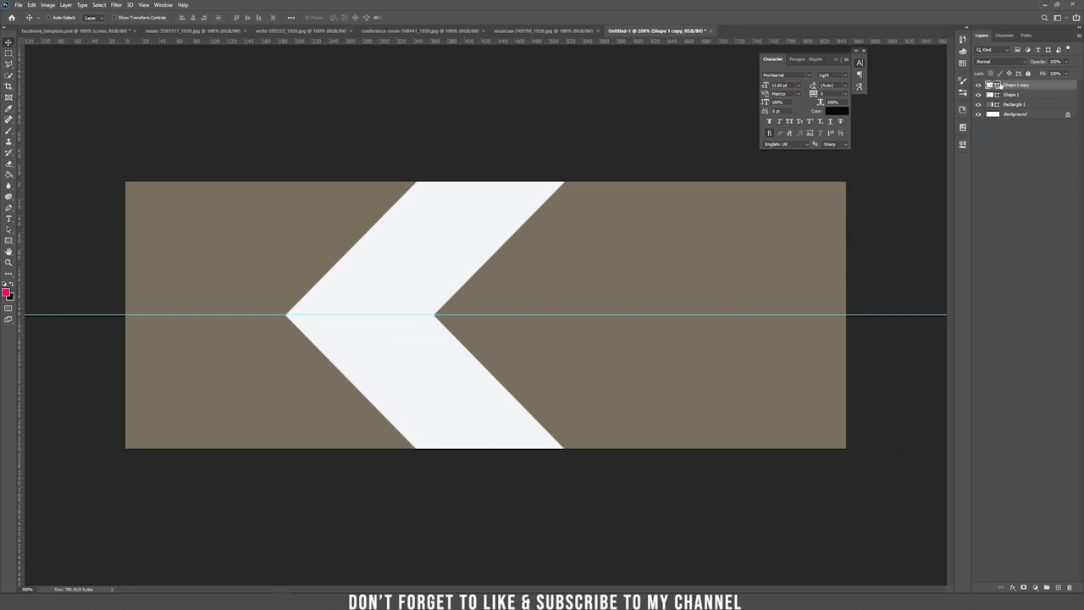
# Duplicate the brown copy, fill it white (ffffff), and move it toward the banner's right edge
pyautogui.rightClick(1045, 90)
pyautogui.click(1029, 133)
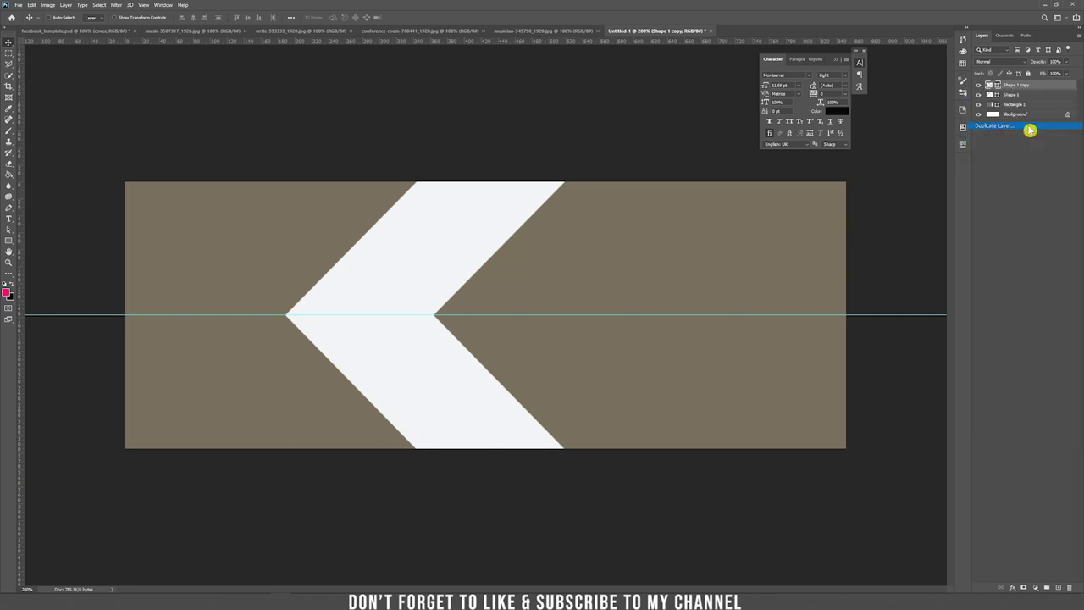
pyautogui.click(475, 132)
pyautogui.doubleClick(993, 86)
pyautogui.write('ffffff')
pyautogui.click(234, 78)
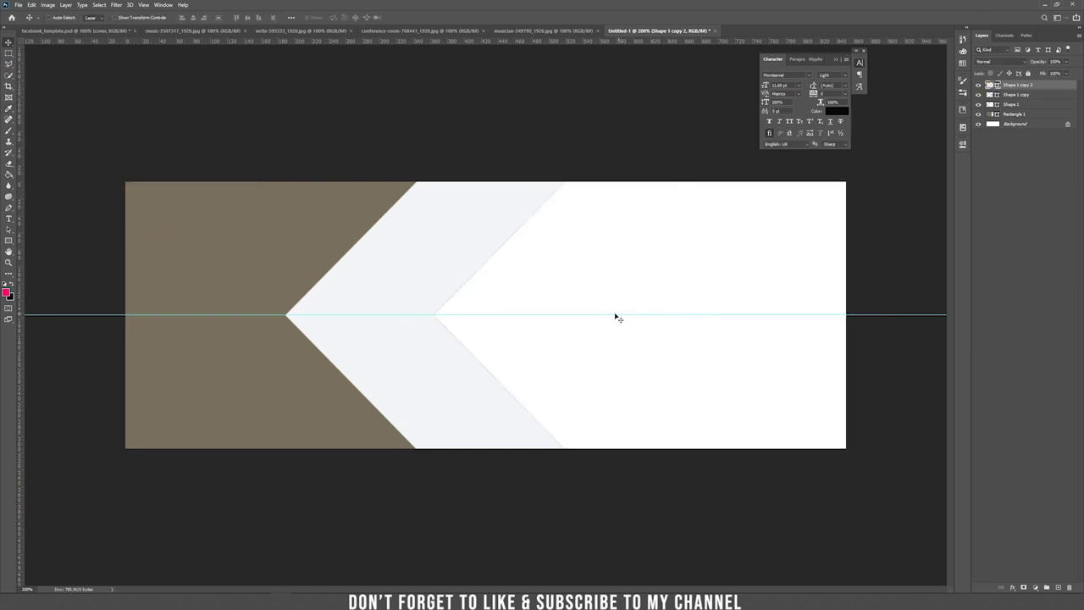
pyautogui.moveTo(550, 293); pyautogui.dragTo(911, 299)
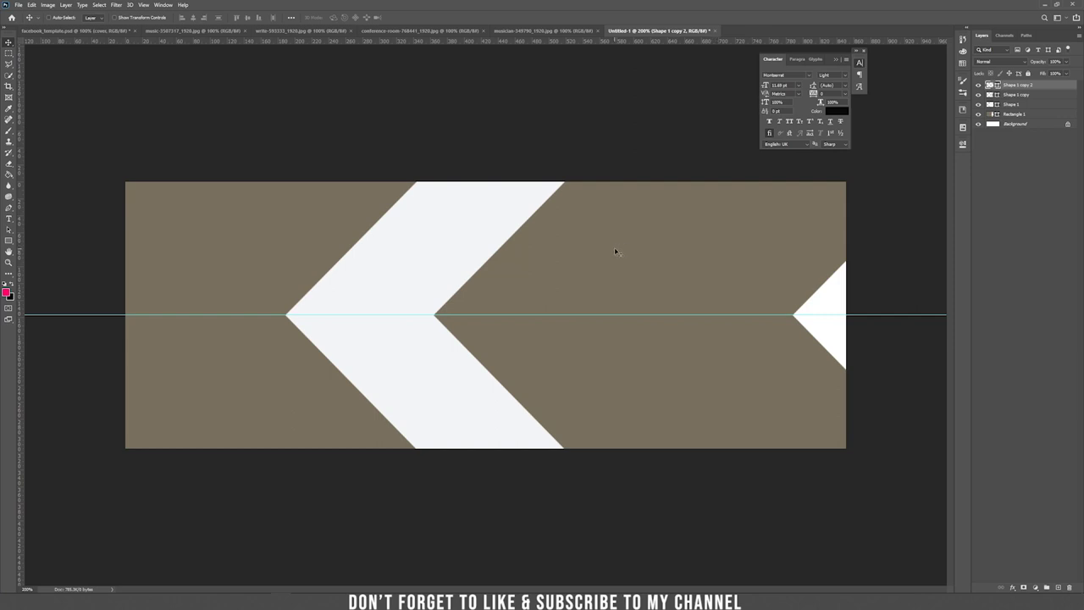
# Add a 'Business' text layer and place it right of the large chevron
pyautogui.press('t')
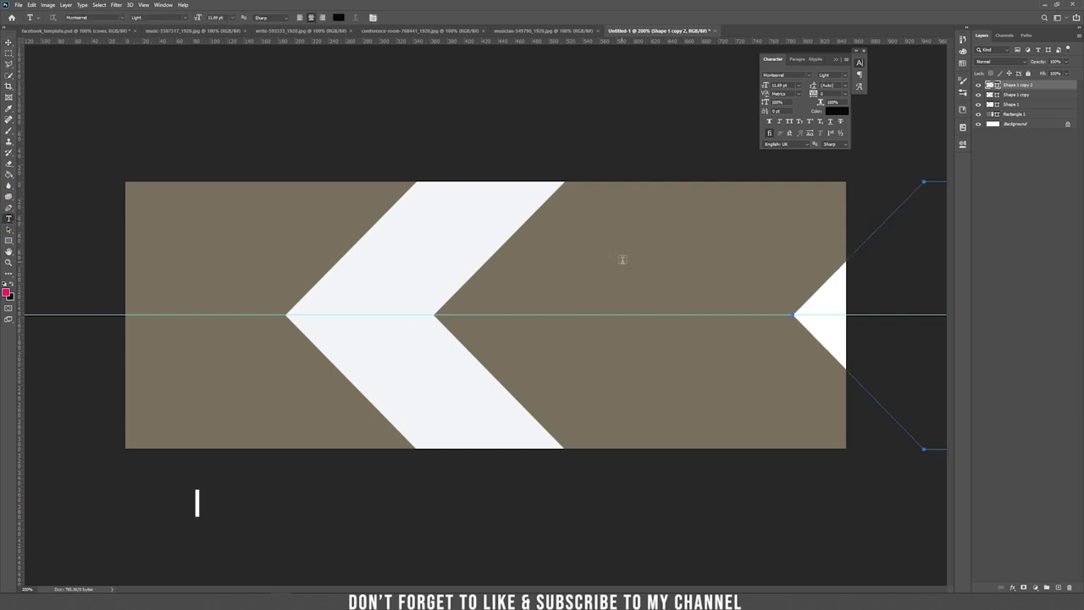
pyautogui.click(603, 271)
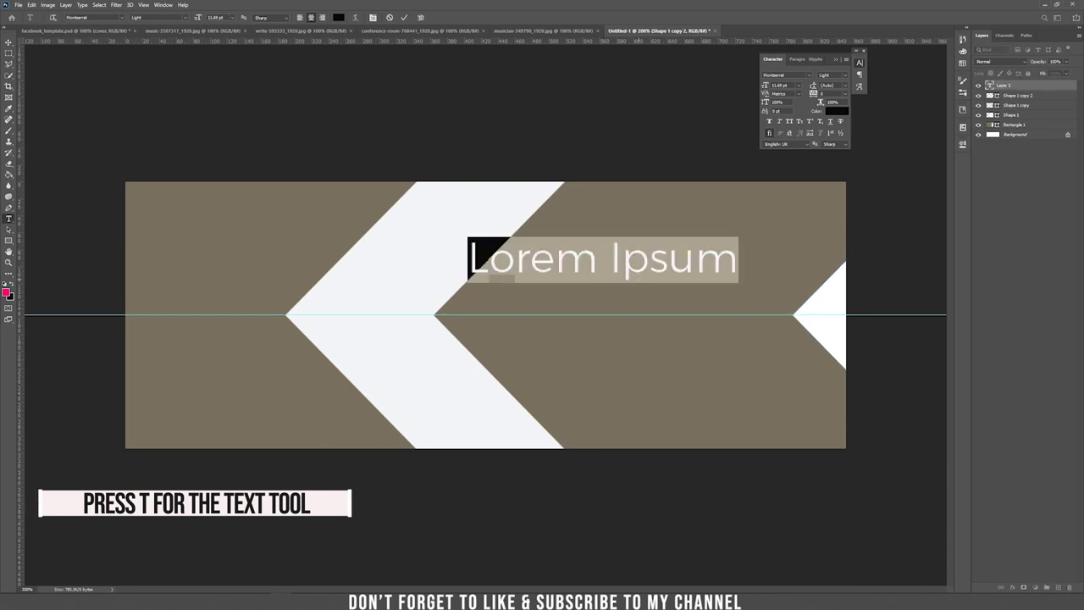
pyautogui.write('Business')
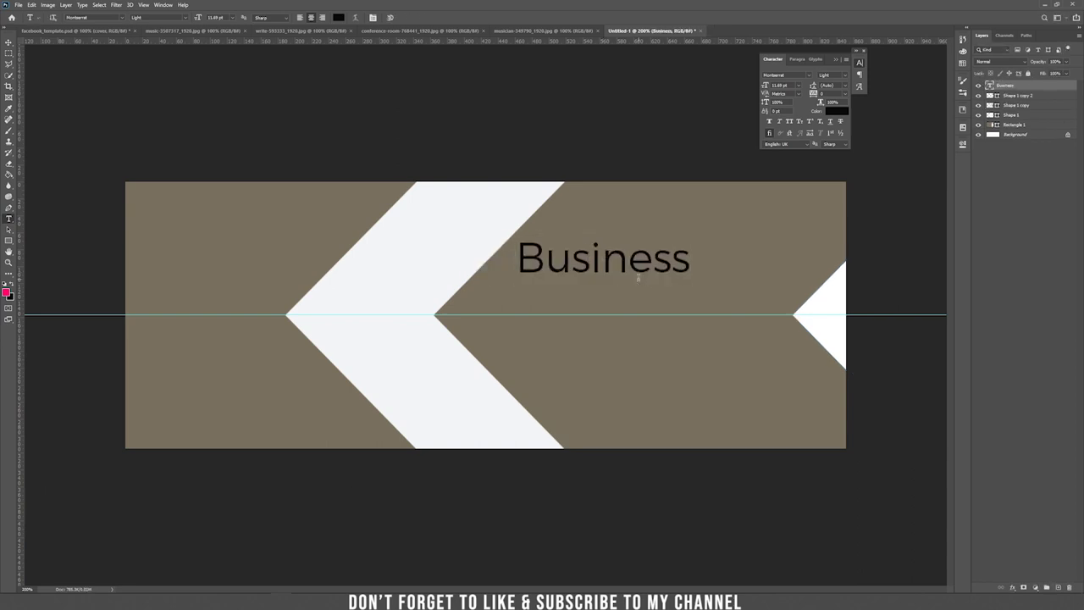
pyautogui.hotkey('ctrl', 'Return')
pyautogui.press('v')
pyautogui.moveTo(639, 278); pyautogui.dragTo(735, 308)
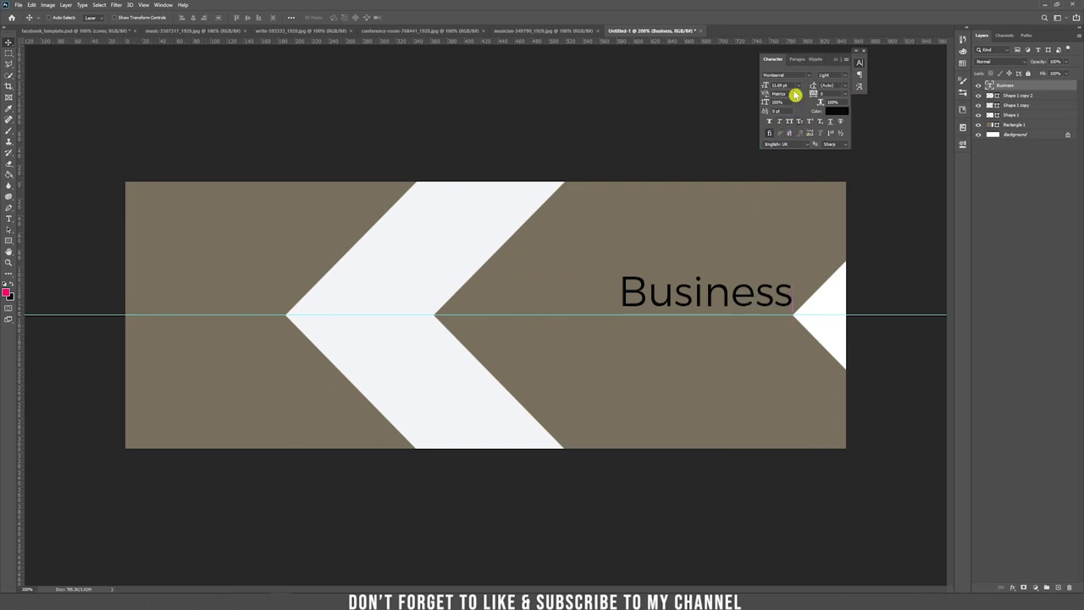
# Set the Business text to the ExtraLight weight and colour it white
pyautogui.click(843, 76)
pyautogui.click(845, 84)
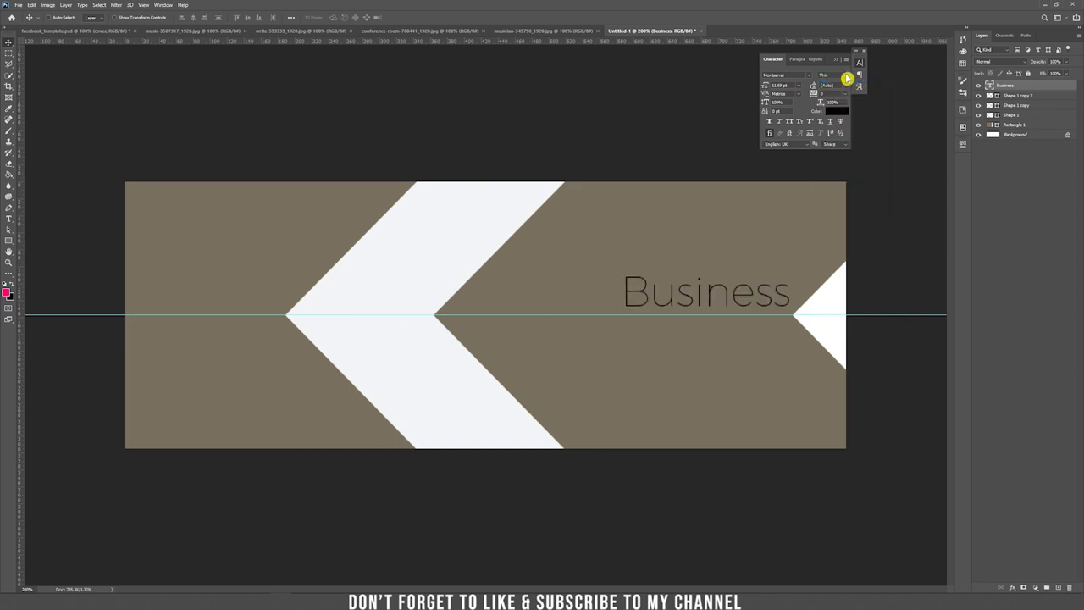
pyautogui.click(849, 76)
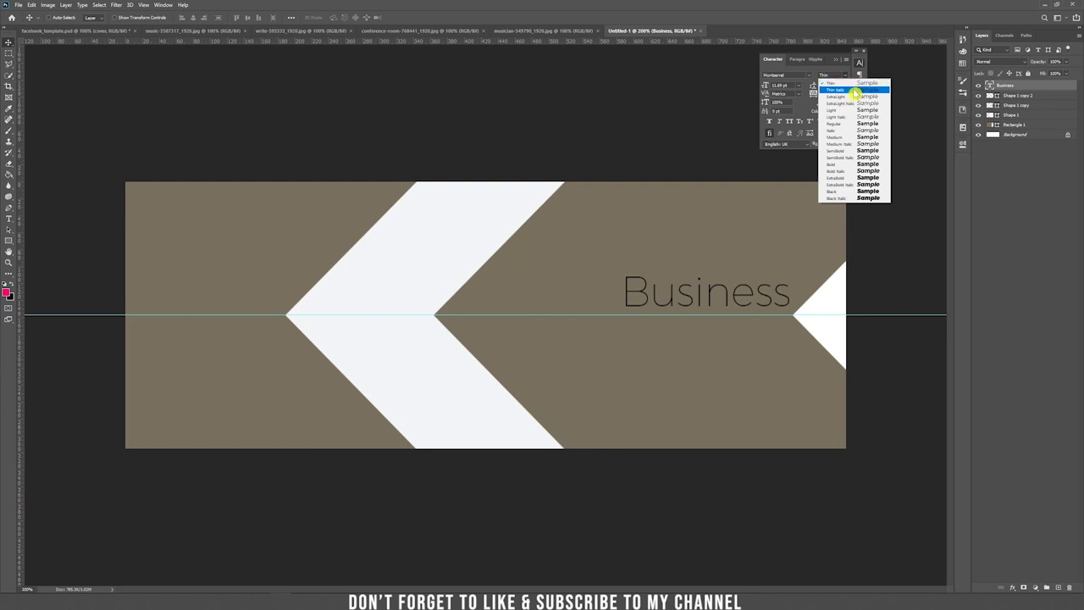
pyautogui.click(851, 96)
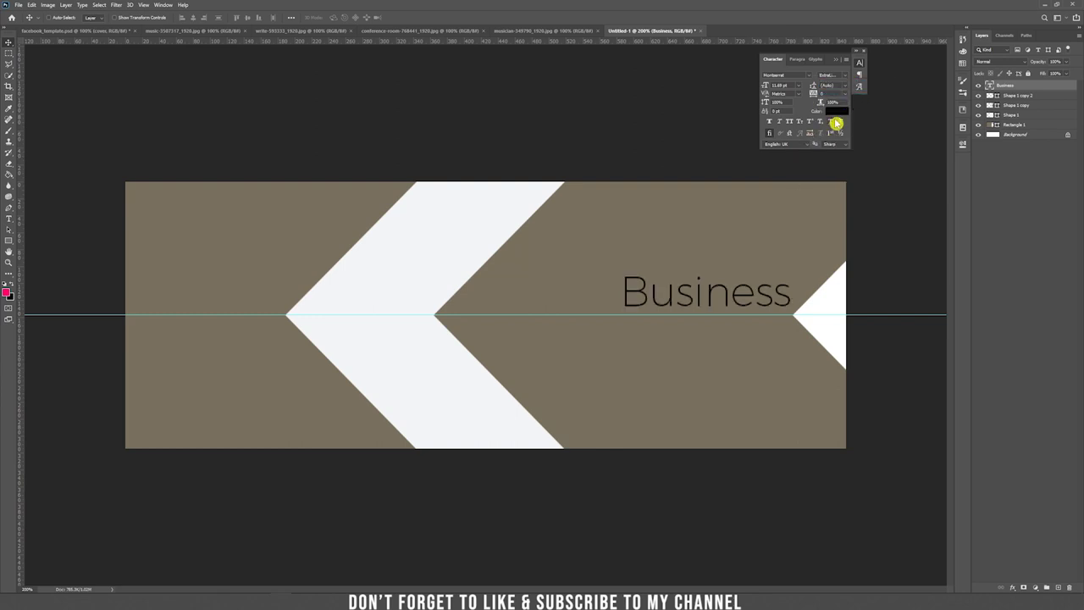
pyautogui.click(834, 111)
pyautogui.moveTo(117, 109); pyautogui.dragTo(41, 45)
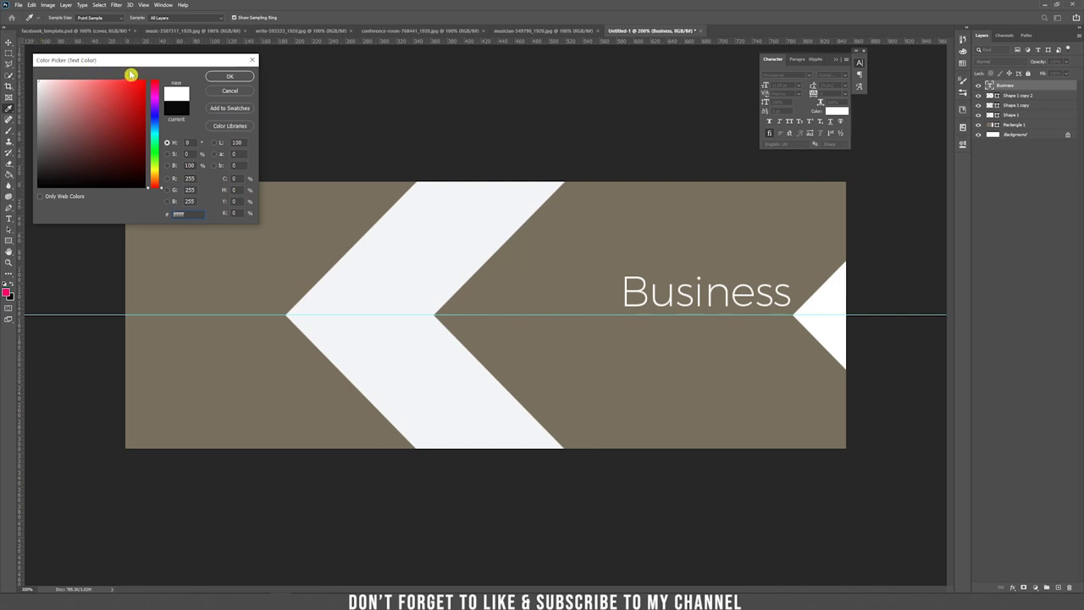
# Confirm the white text colour, then add 'NAME' text directly under Business
pyautogui.click(228, 78)
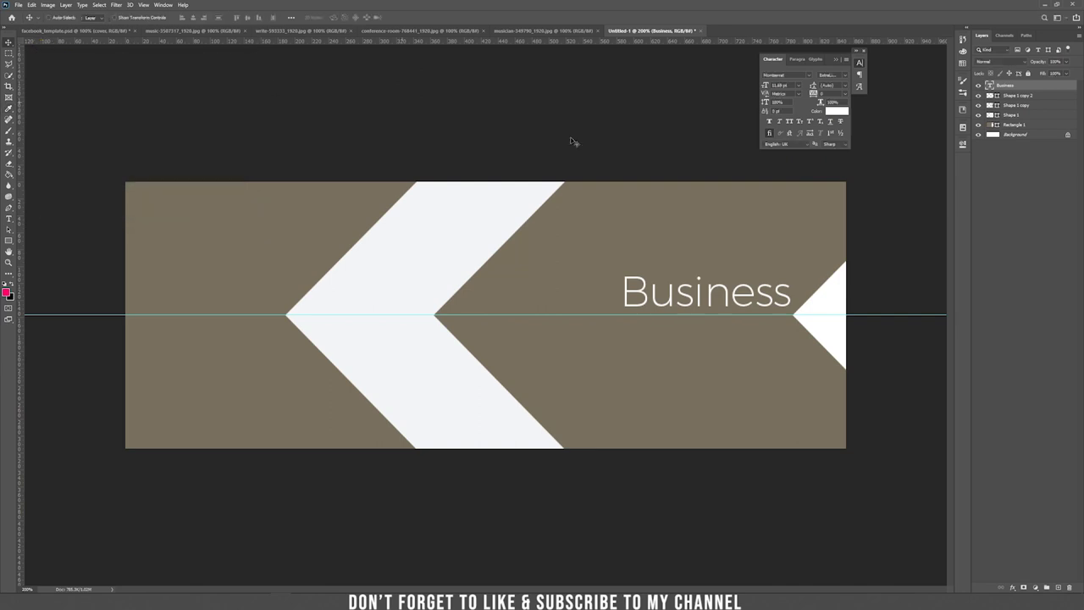
pyautogui.press('t')
pyautogui.click(647, 356)
pyautogui.write('NAME')
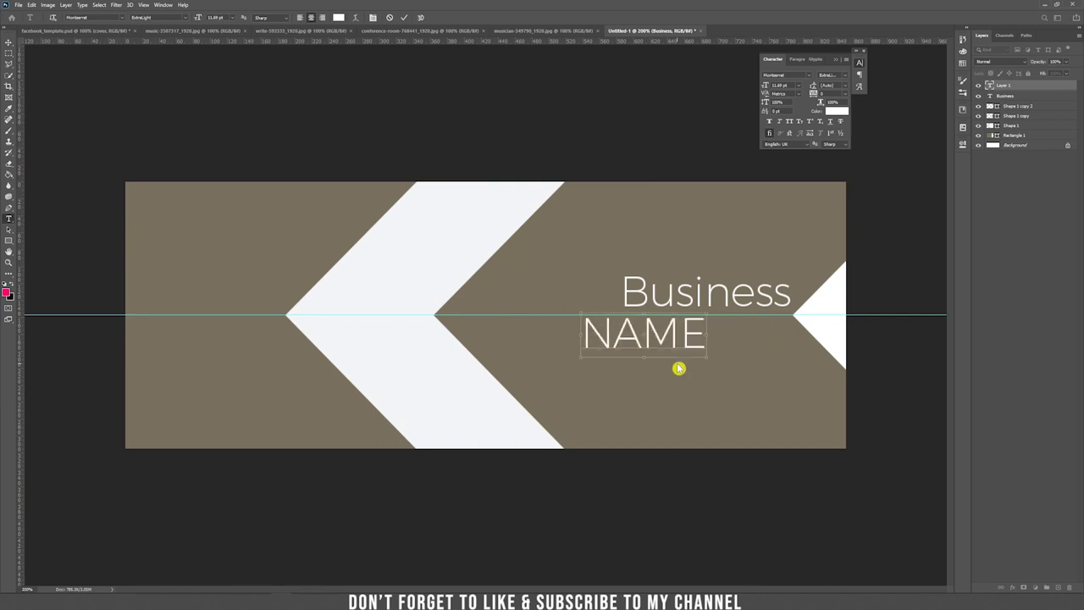
pyautogui.hotkey('ctrl', 'Return')
pyautogui.press('v')
pyautogui.moveTo(677, 363); pyautogui.dragTo(718, 357)
# Make NAME the Black weight, align it under Business, remove the guide, and lower its opacity
pyautogui.click(847, 76)
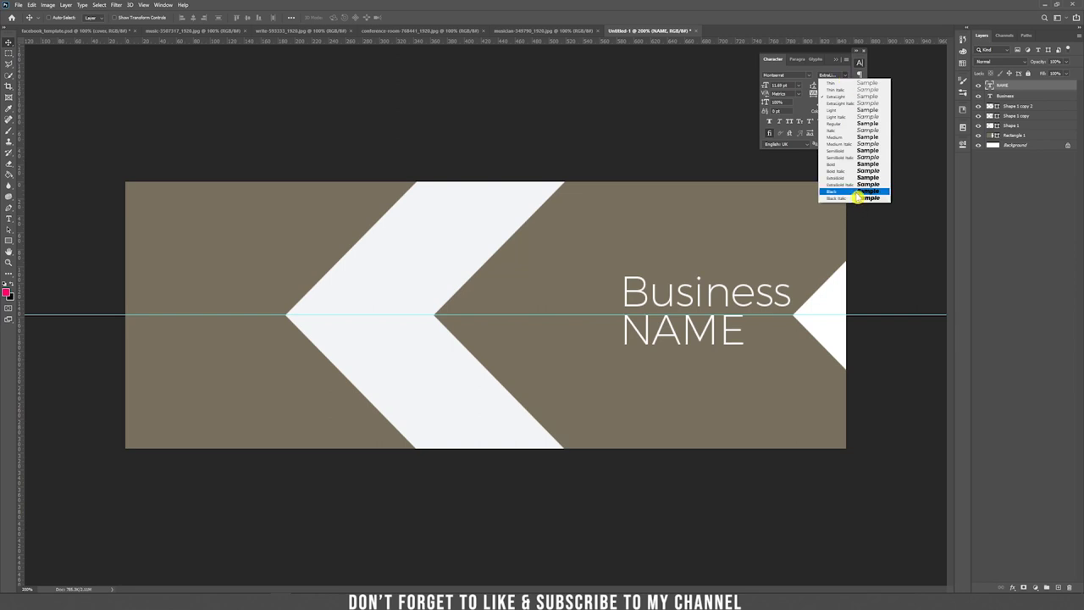
pyautogui.click(852, 191)
pyautogui.moveTo(734, 333); pyautogui.dragTo(739, 335)
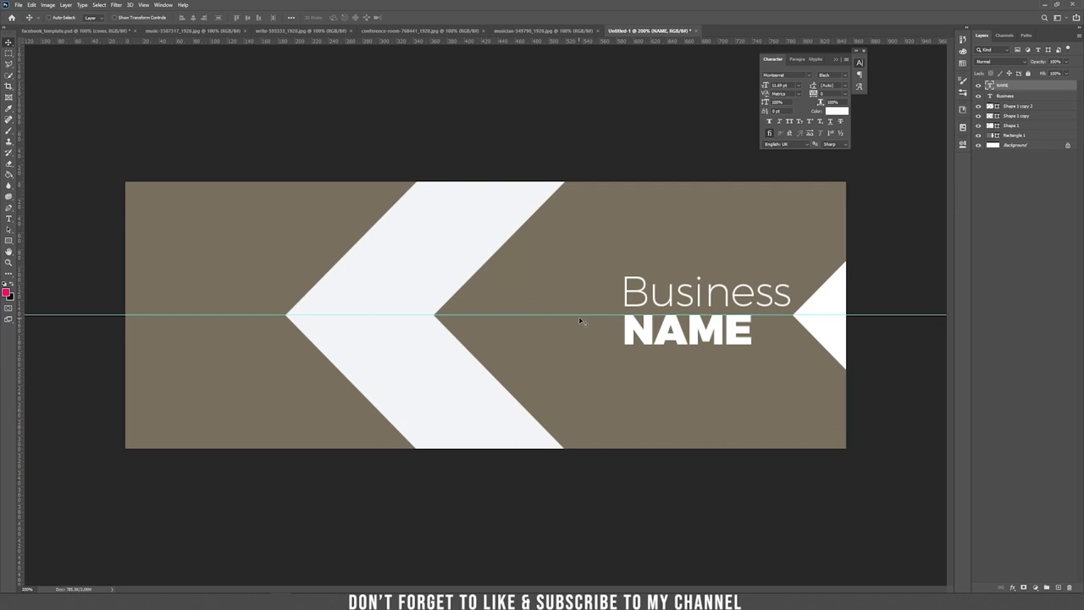
pyautogui.moveTo(580, 315); pyautogui.dragTo(576, 29)
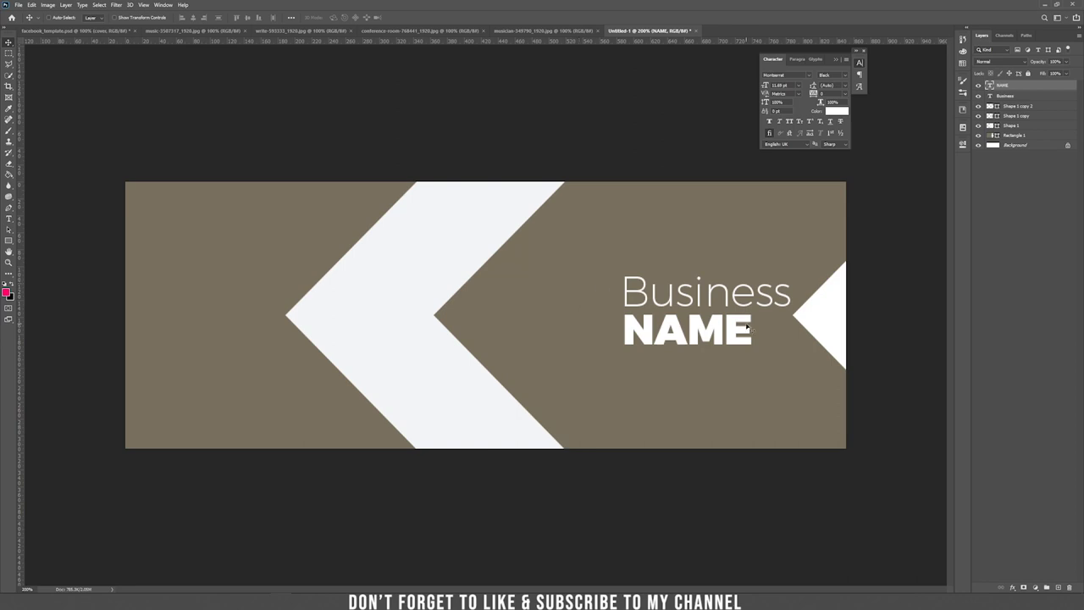
pyautogui.moveTo(1068, 62); pyautogui.dragTo(1037, 76)
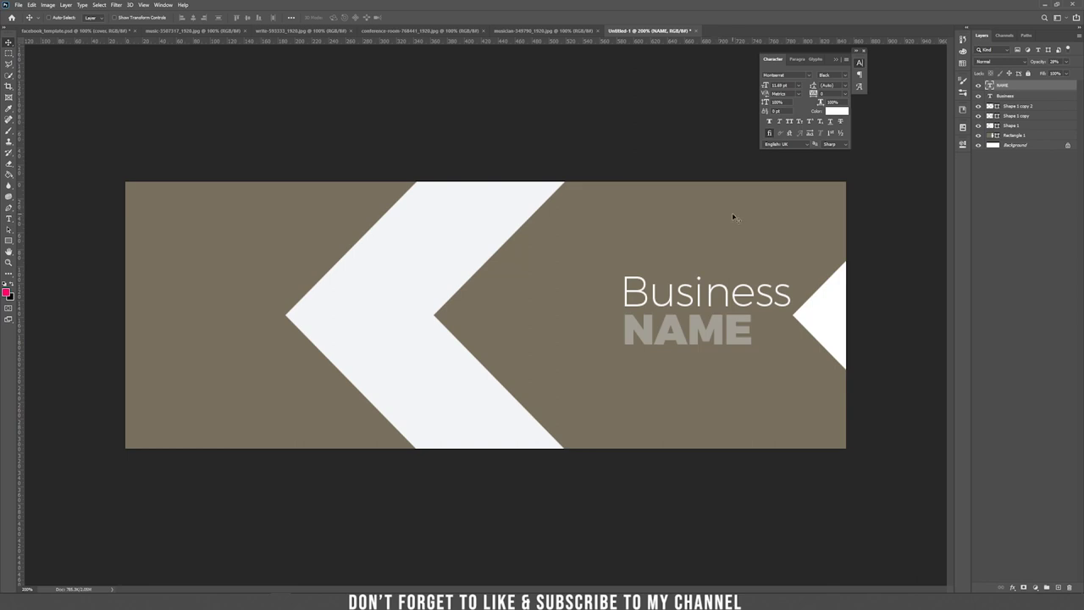
# Select the Shape 1 layer and bring up the hand-writing photo document
pyautogui.keyDown('ctrl'); pyautogui.click(421, 245); pyautogui.keyUp('ctrl')
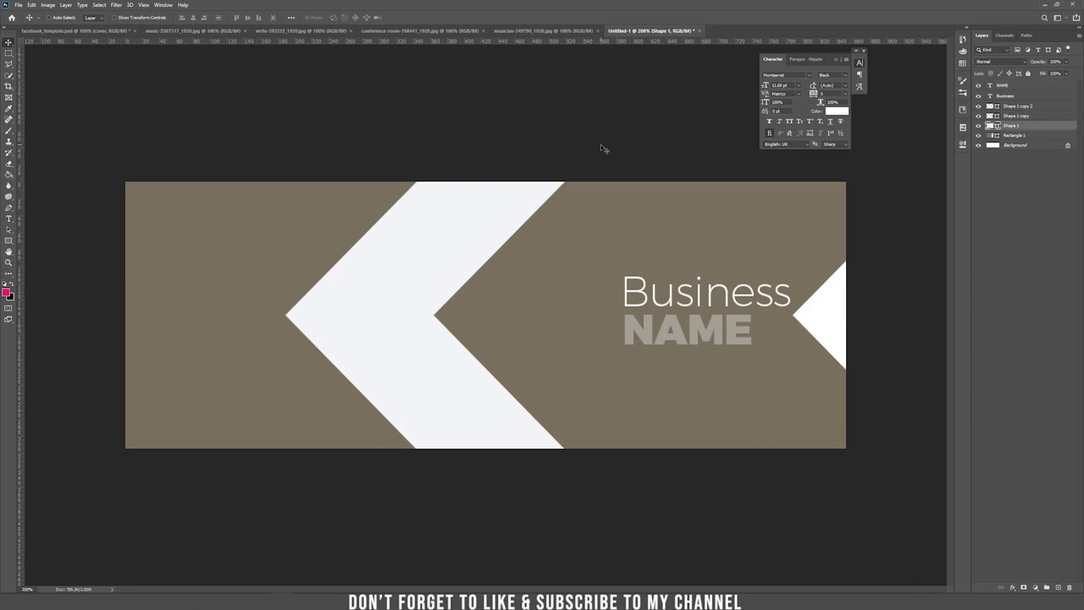
pyautogui.click(298, 35)
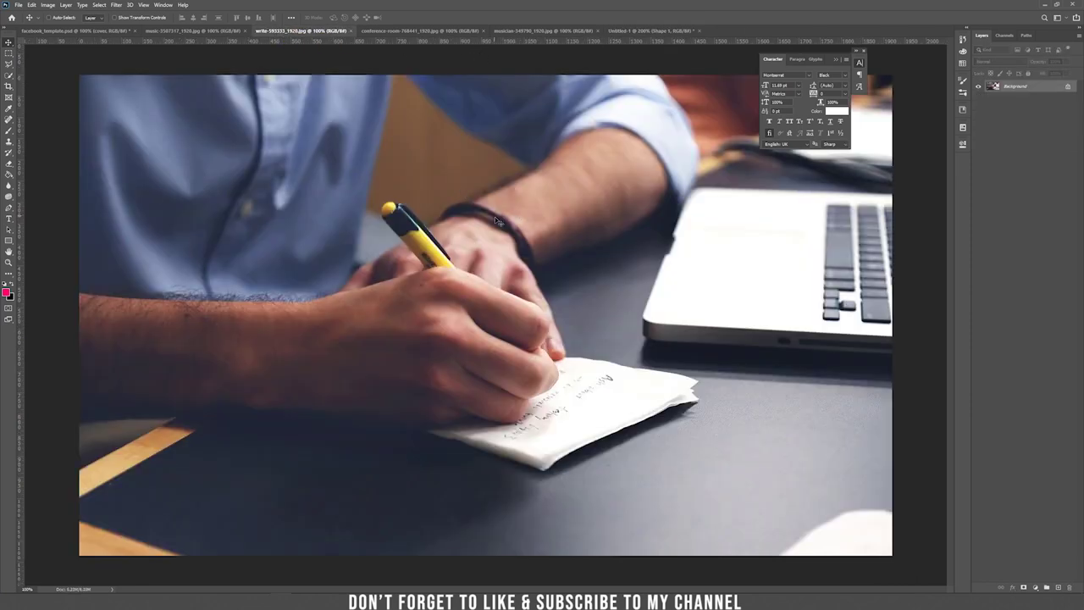
# Bring the hand-writing photo into the banner as a layer beneath Shape 1
pyautogui.moveTo(649, 32); pyautogui.dragTo(279, 261)
pyautogui.moveTo(1022, 127); pyautogui.dragTo(1019, 141)
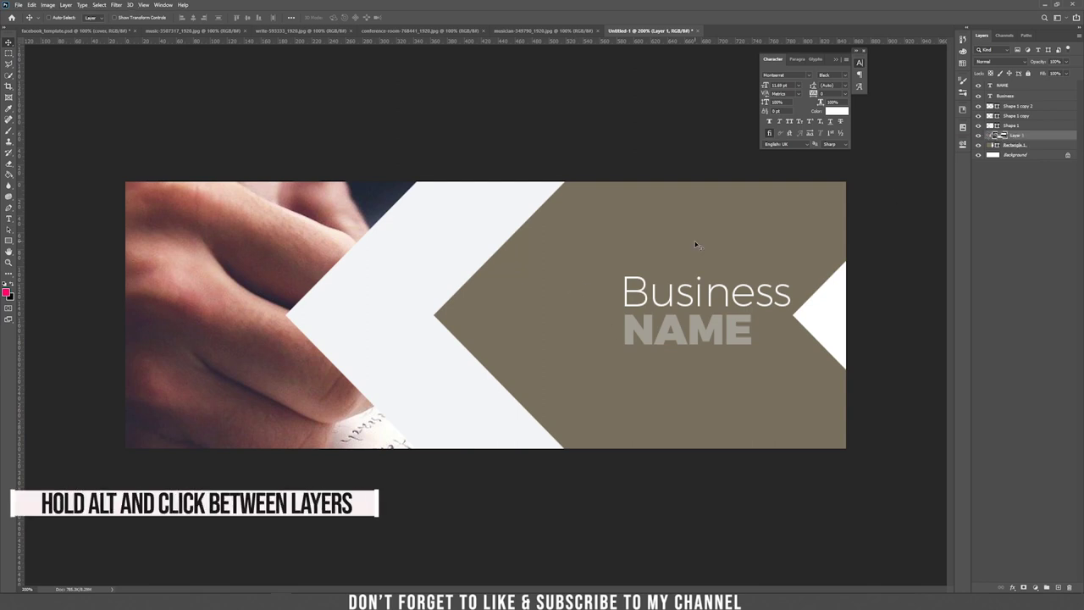
pyautogui.hotkey('ctrl', '-')
pyautogui.hotkey('ctrl', '-')
pyautogui.hotkey('ctrl', '-')
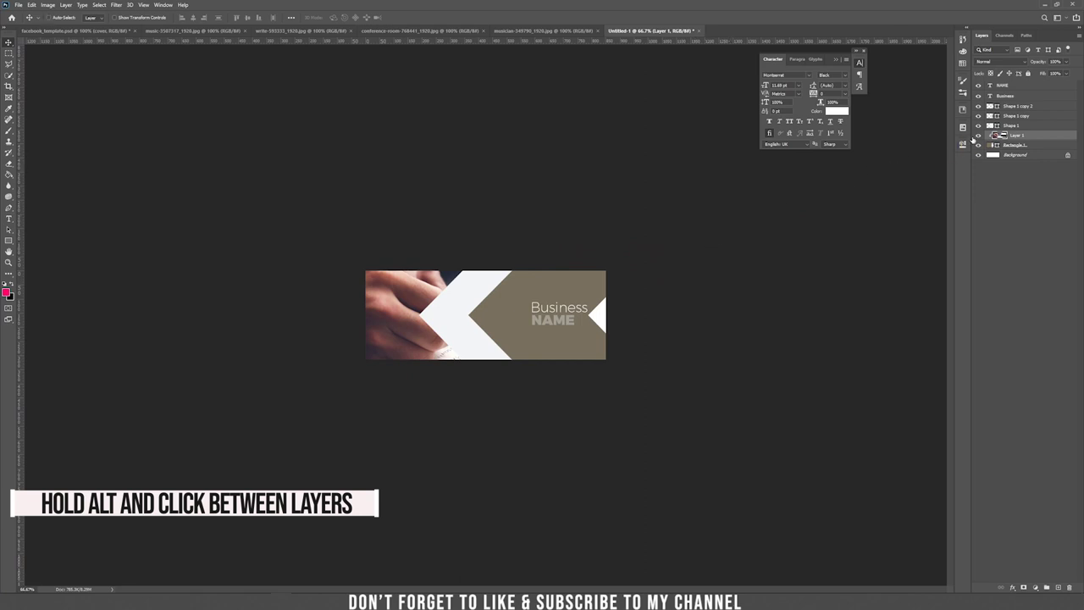
# Scale and position the hand-writing photo to fill the banner's left side
pyautogui.hotkey('ctrl', 't')
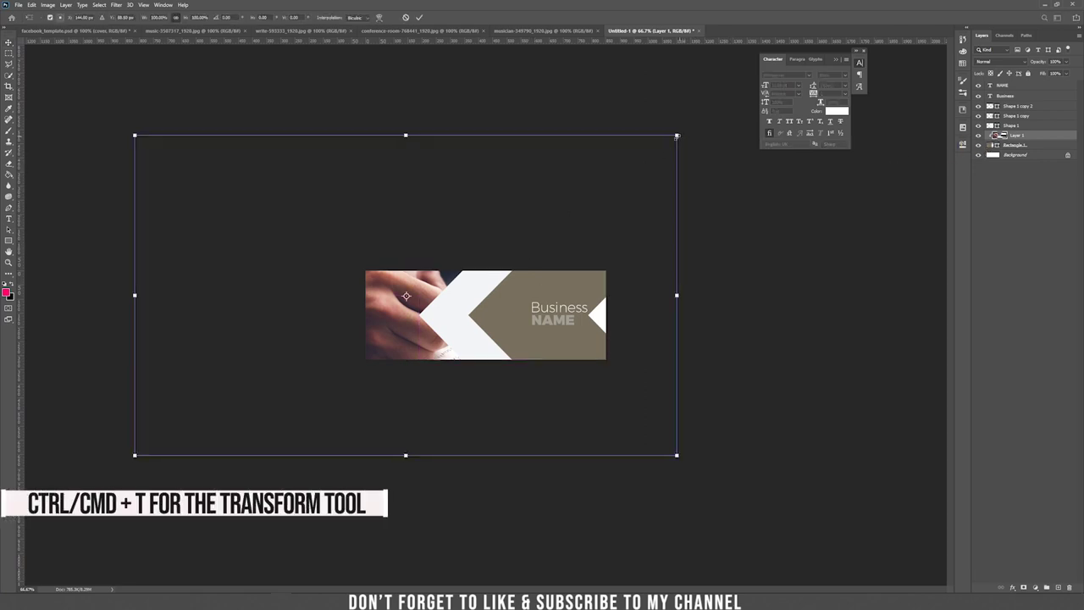
pyautogui.moveTo(677, 136); pyautogui.dragTo(266, 377)
pyautogui.moveTo(218, 415); pyautogui.dragTo(448, 320)
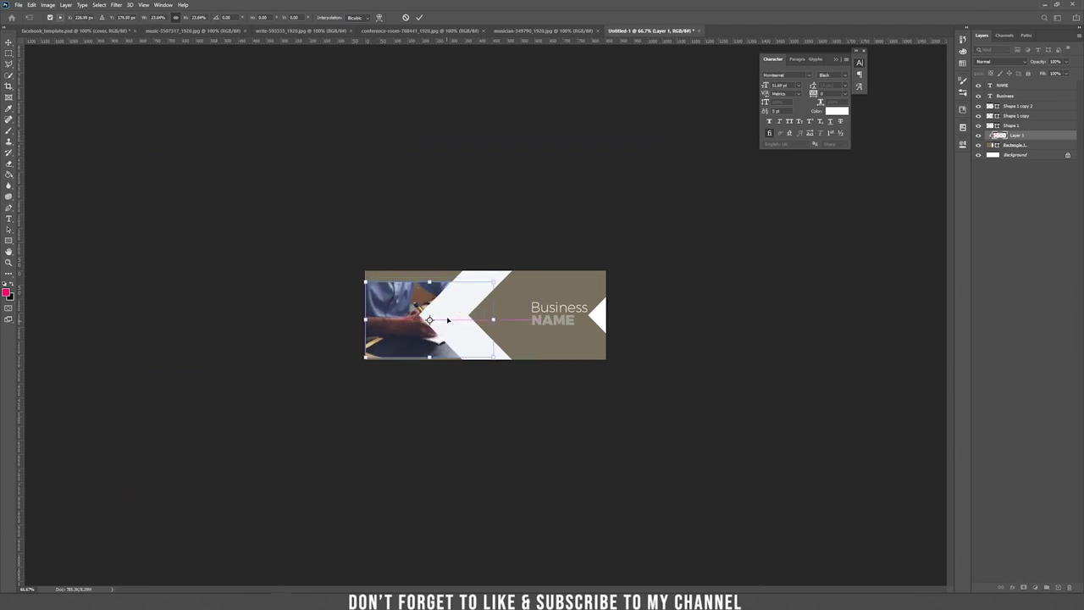
pyautogui.moveTo(365, 281)
pyautogui.mouseDown()
pyautogui.moveTo(318, 248)
pyautogui.moveTo(370, 290)
pyautogui.mouseUp()
pyautogui.press('Return')
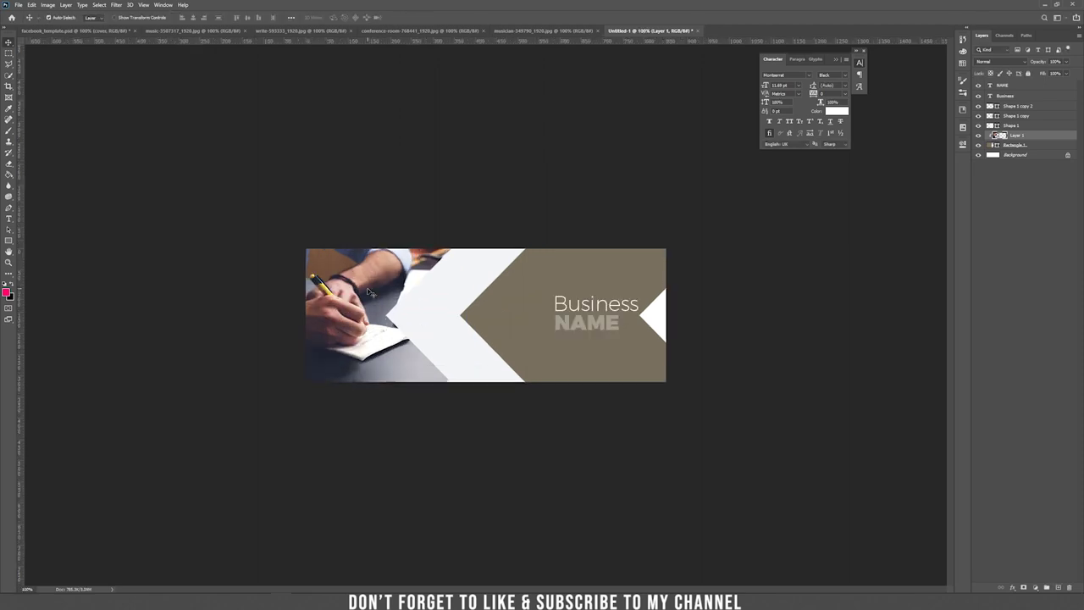
pyautogui.hotkey('ctrl', '+')
pyautogui.hotkey('ctrl', '+')
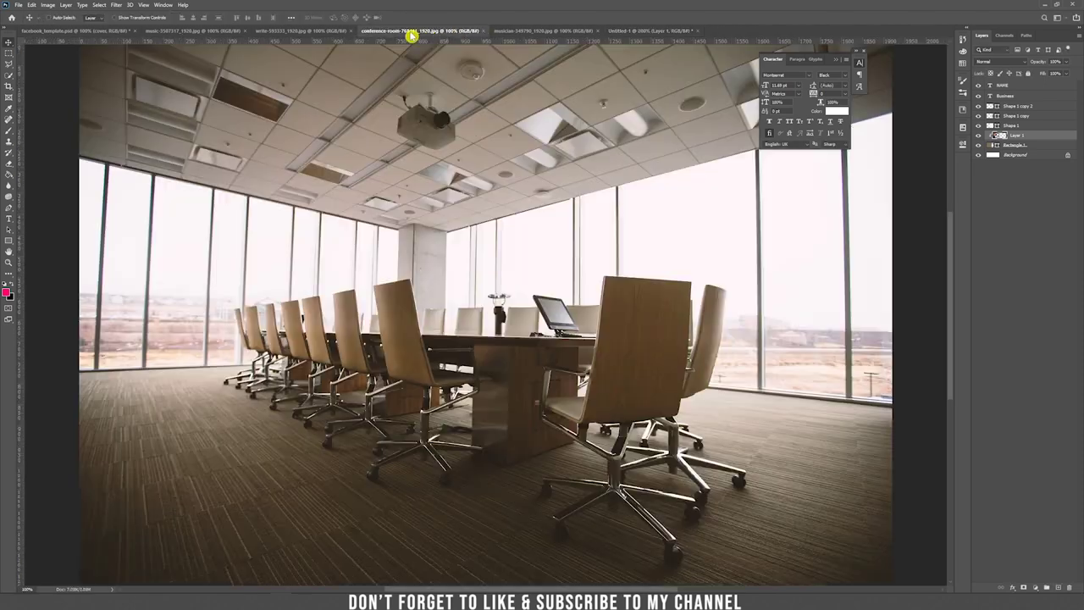
# Bring the conference-room photo into the banner above Shape 1 and clip it to the chevron
pyautogui.click(412, 32)
pyautogui.moveTo(537, 266); pyautogui.dragTo(451, 257)
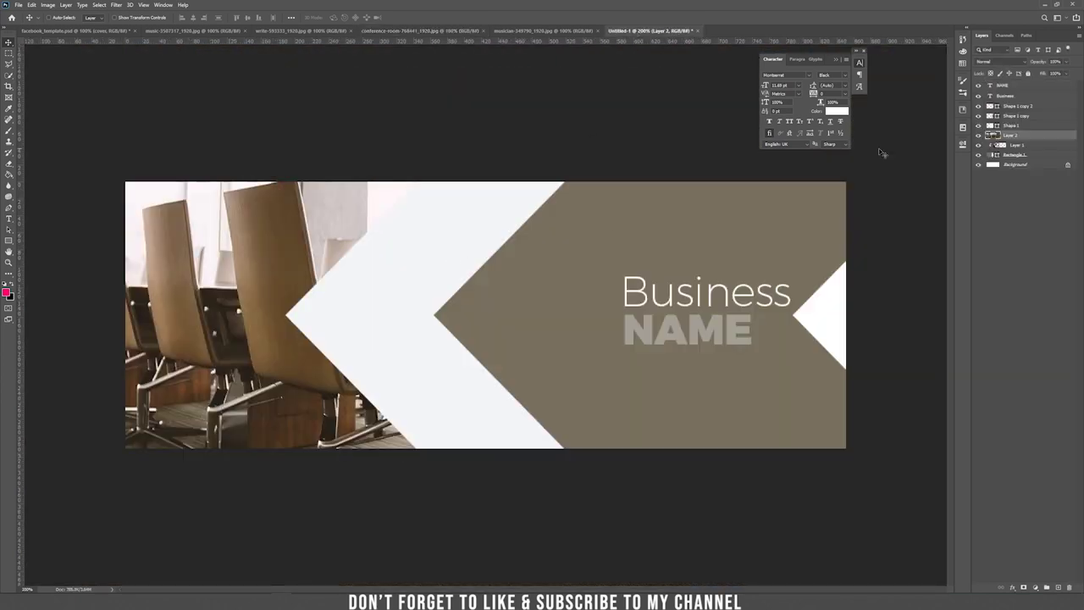
pyautogui.moveTo(1040, 135); pyautogui.dragTo(1028, 126)
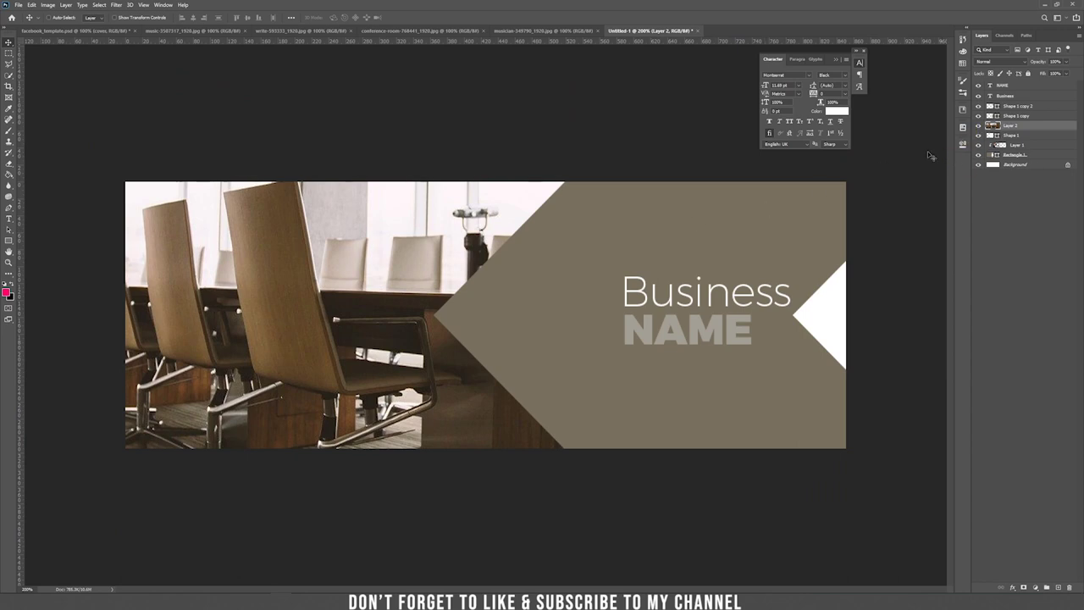
pyautogui.keyDown('alt'); pyautogui.click(995, 130); pyautogui.keyUp('alt')
pyautogui.hotkey('ctrl', '-')
pyautogui.hotkey('ctrl', '-')
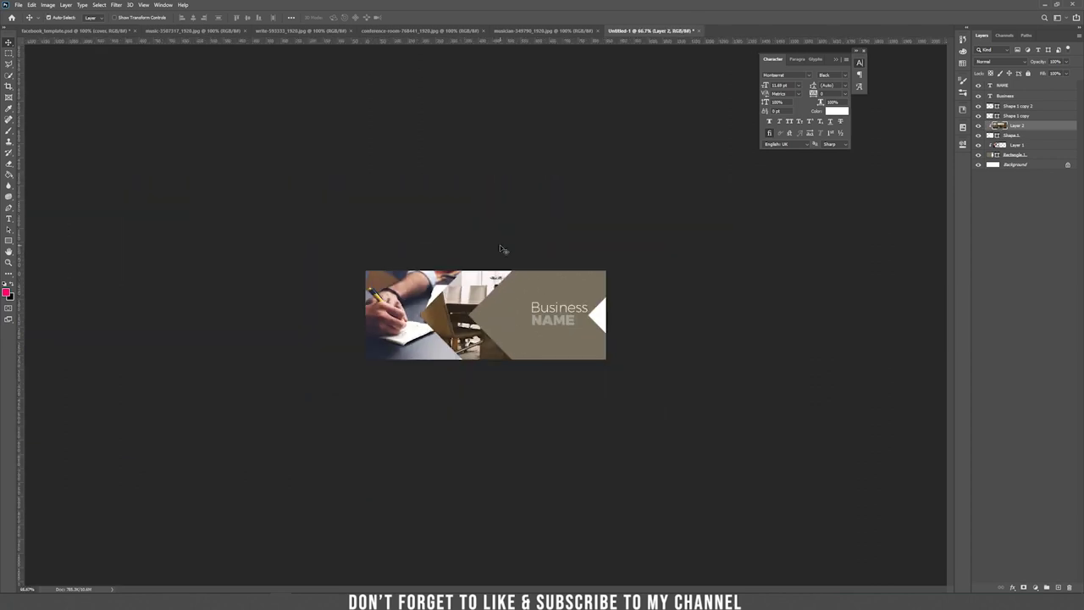
pyautogui.moveTo(511, 272); pyautogui.dragTo(516, 279)
# Scale the conference-room photo down and fit it inside the chevron stripe
pyautogui.hotkey('ctrl', 't')
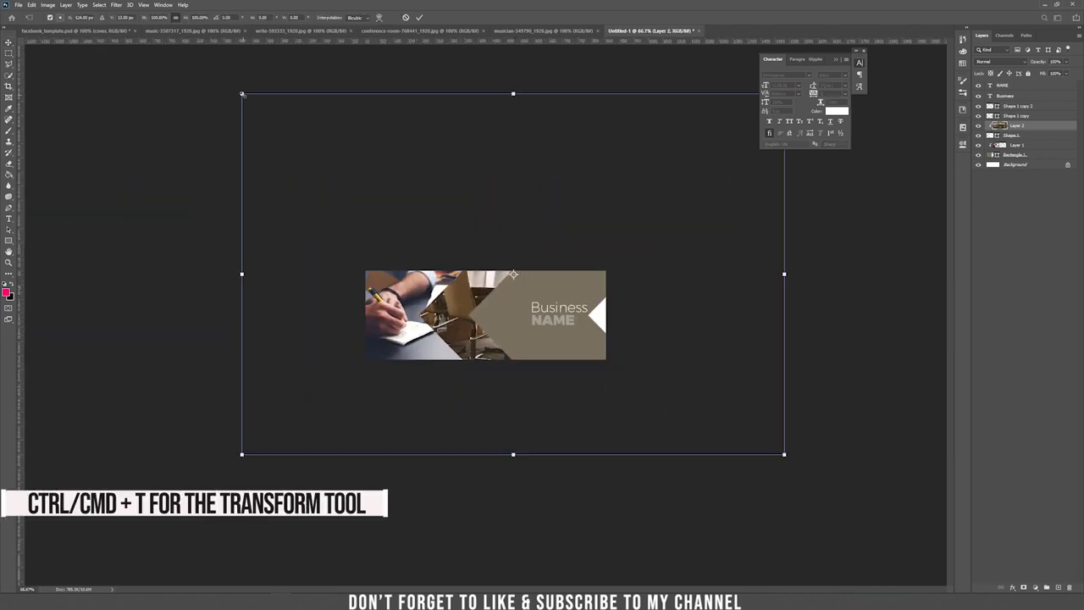
pyautogui.moveTo(242, 94); pyautogui.dragTo(412, 254)
pyautogui.moveTo(459, 319); pyautogui.dragTo(468, 339)
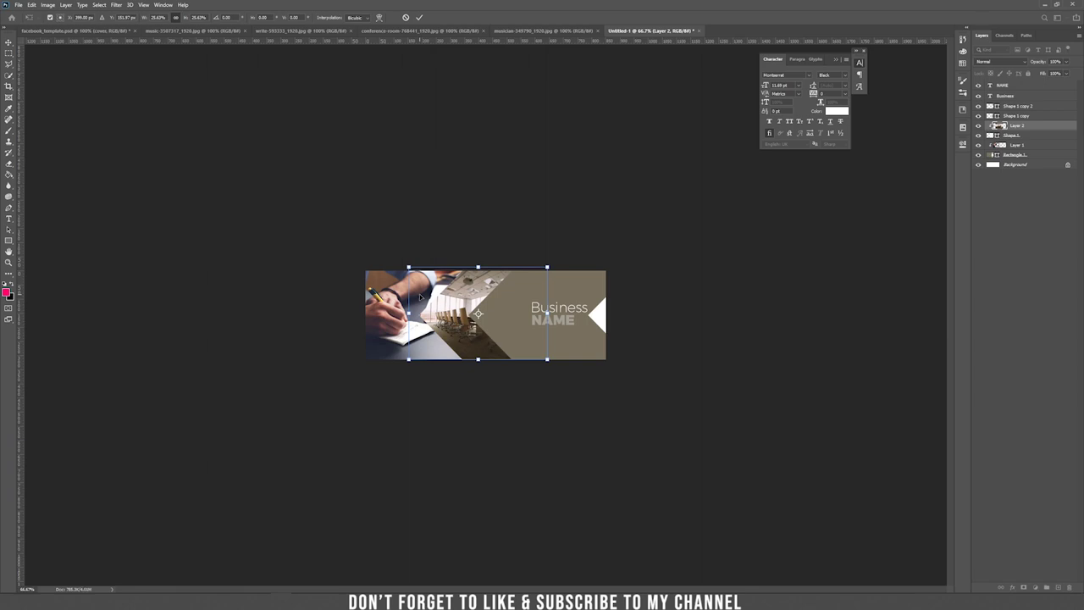
pyautogui.hotkey('ctrl', '+')
pyautogui.hotkey('ctrl', '+')
pyautogui.press('Return')
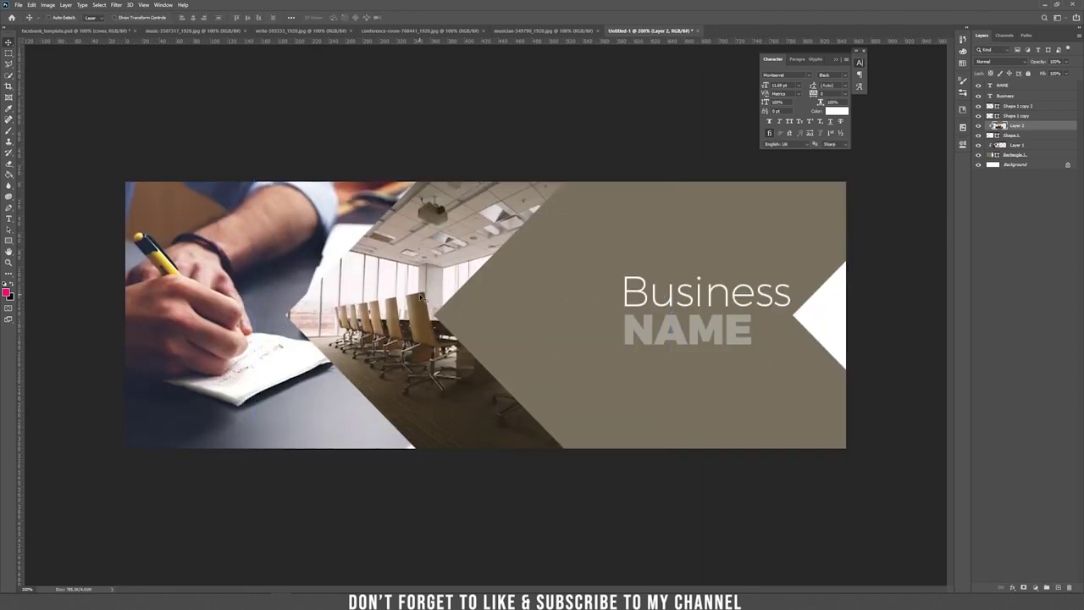